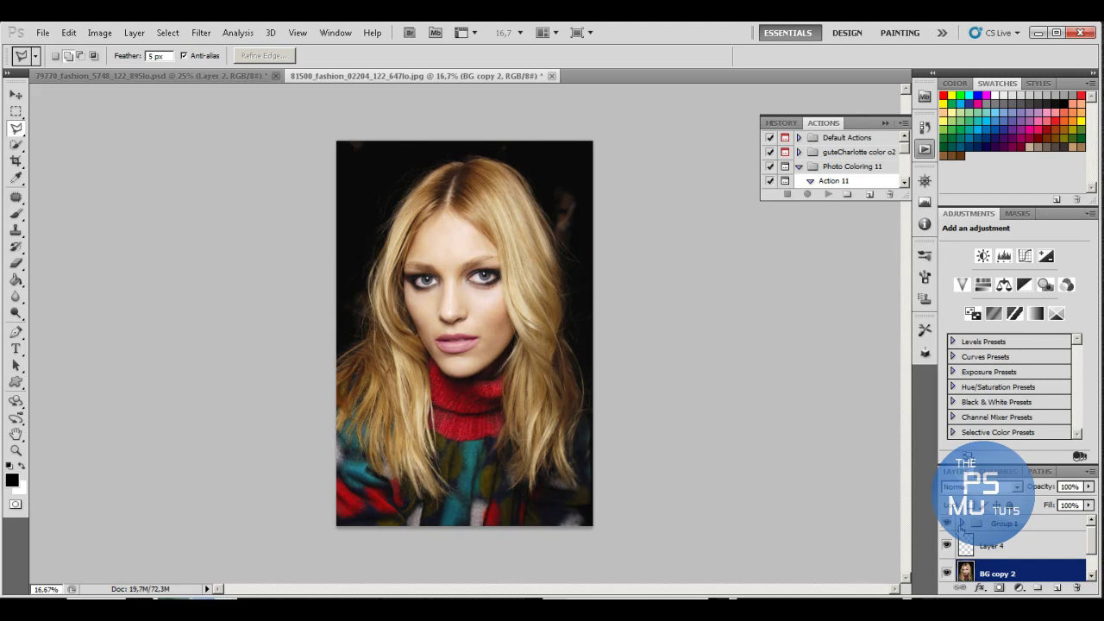
Toggle Group 1's visibility and delete the old BG copy 2, Layer 4 and extra layer.
left_click(948, 523)
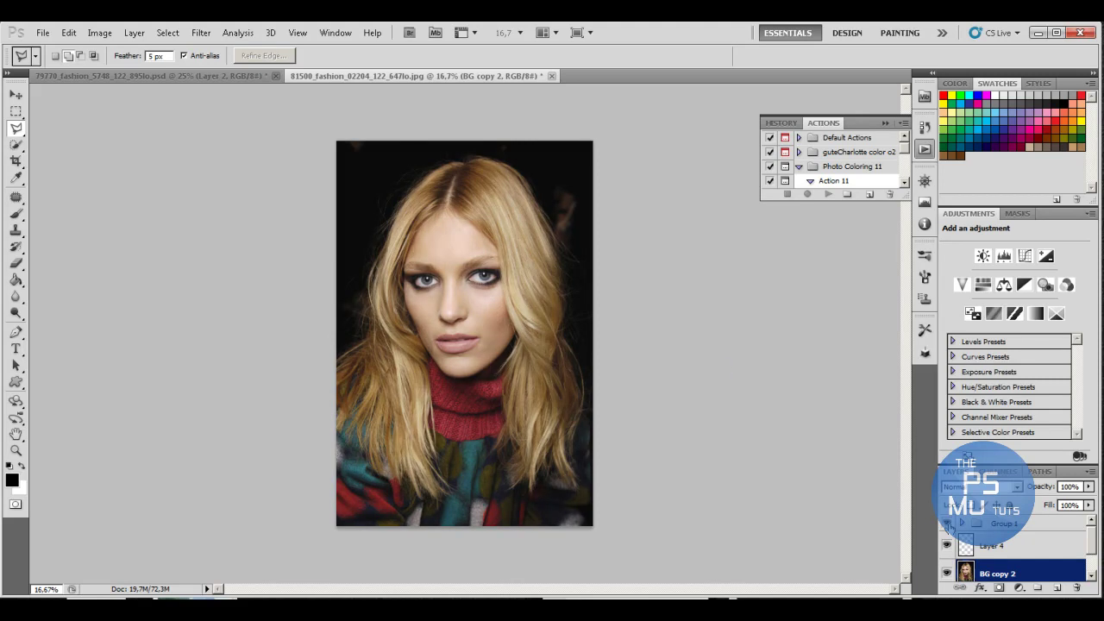
left_click(948, 523)
left_click(1059, 586)
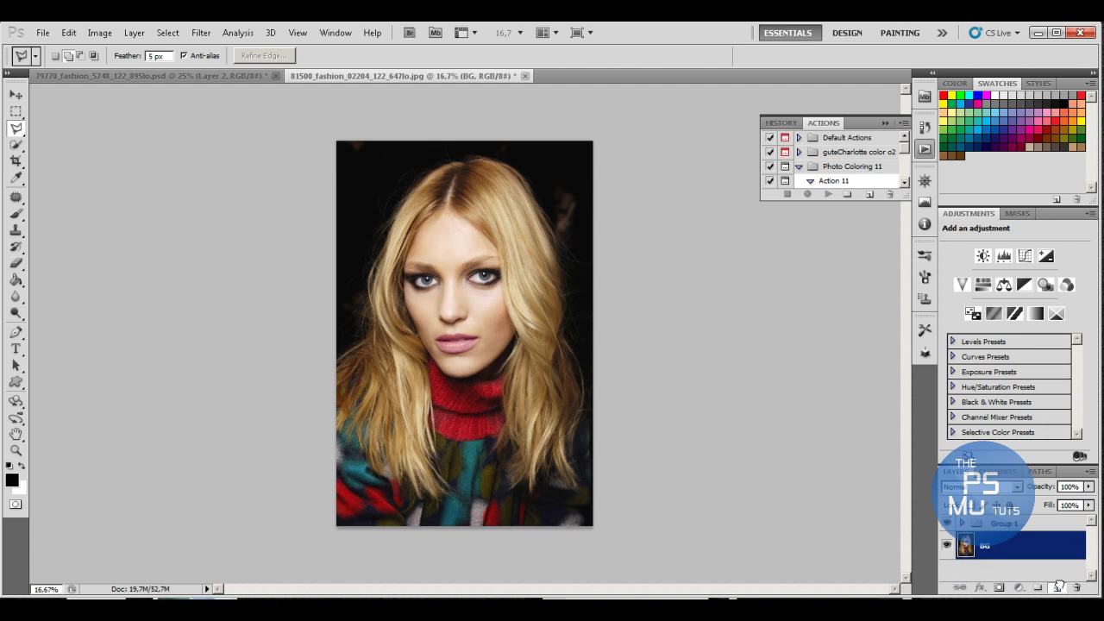
Duplicate BG as BG copy 2 above a new empty Layer 4.
left_click_drag(1058, 586, 1059, 588)
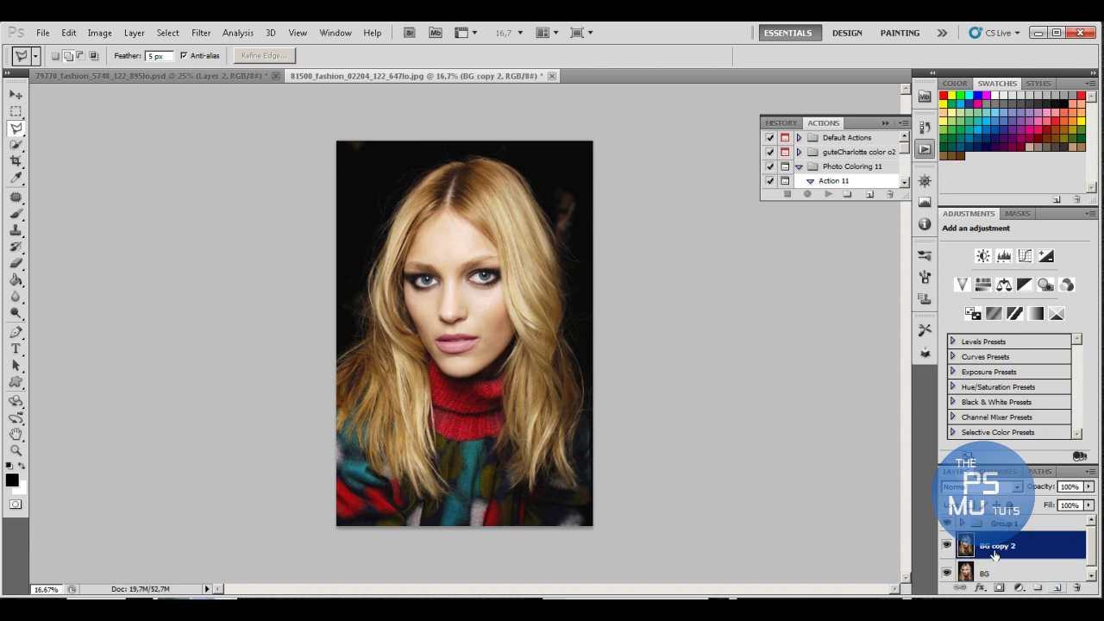
left_click(1059, 587)
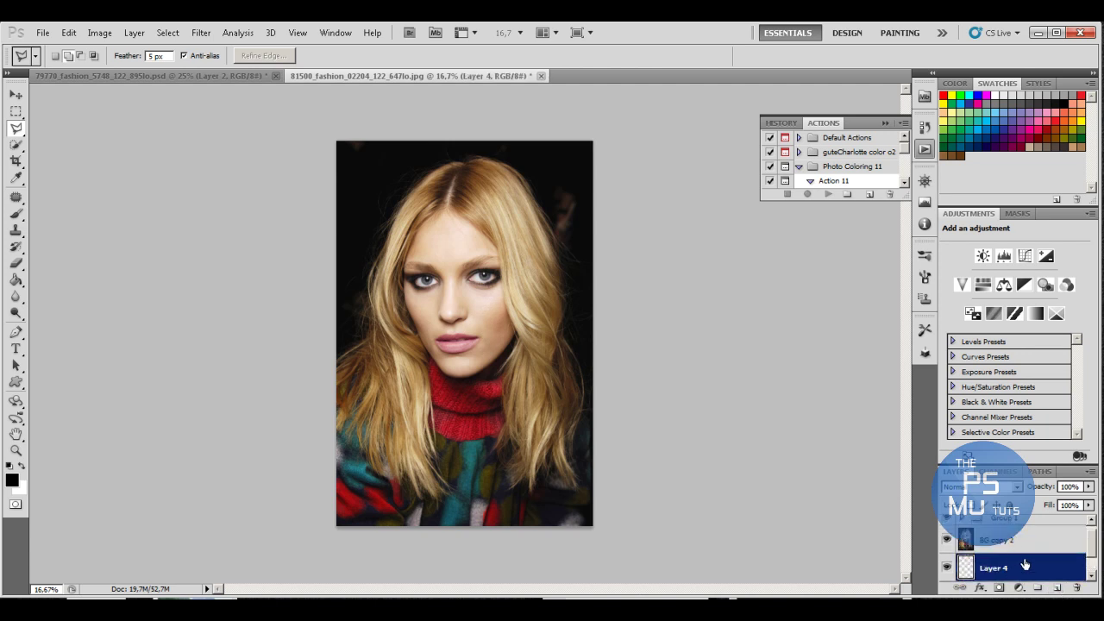
left_click(1023, 543)
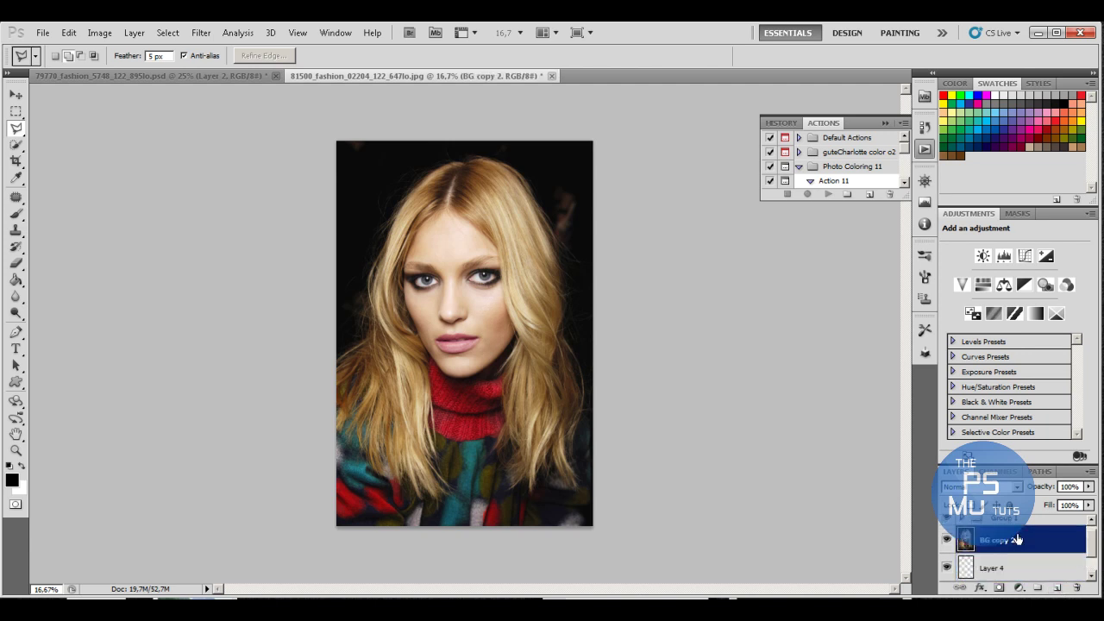
left_click(1019, 588)
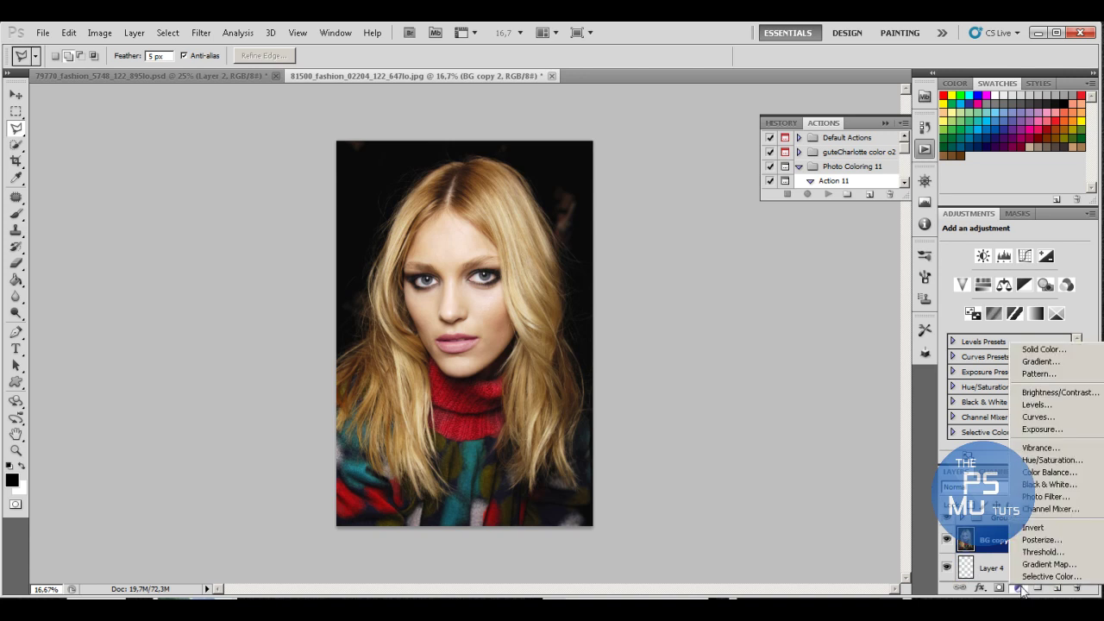
Add a Hue/Saturation layer with Saturation +51, clipped to BG copy 2.
left_click(1034, 417)
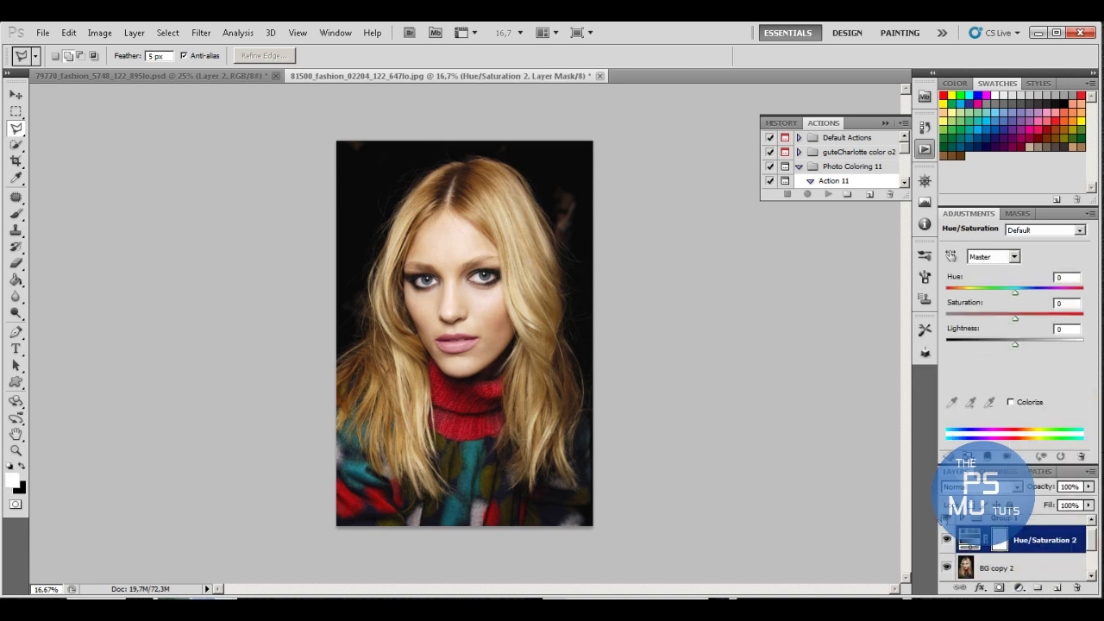
left_click(946, 521)
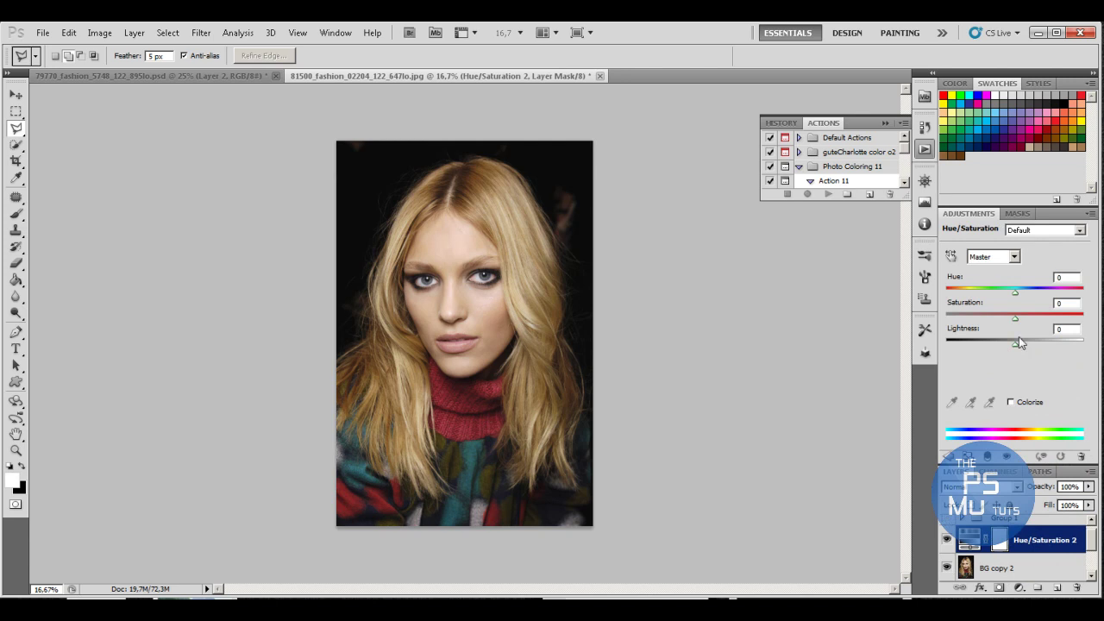
mouse_move(1014, 322)
left_mouse_down()
mouse_move(1065, 326)
mouse_move(1054, 328)
left_mouse_up()
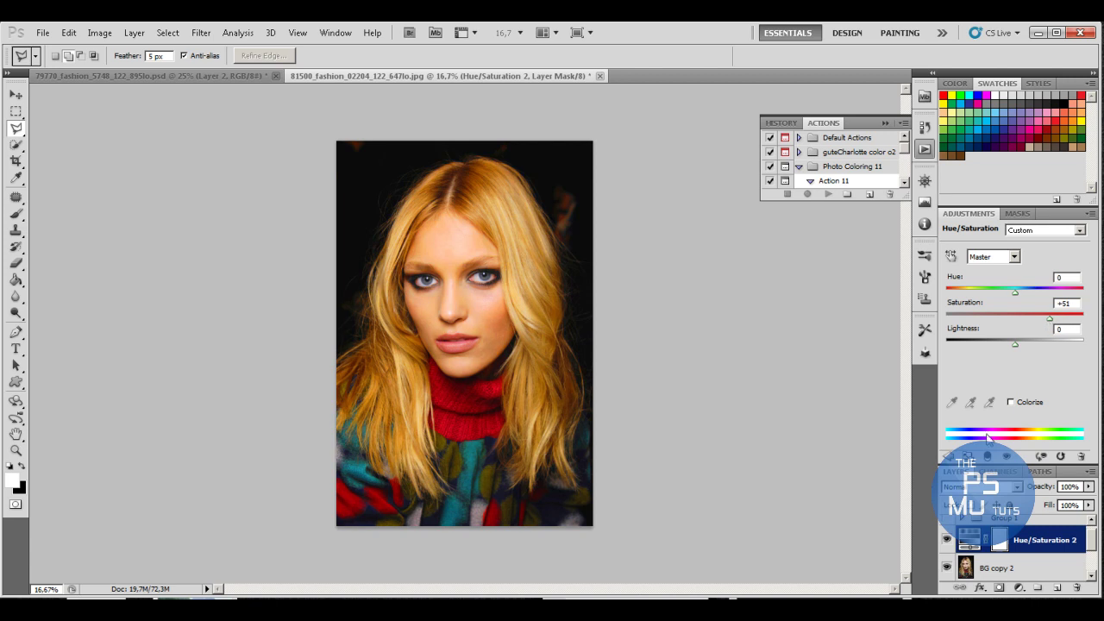
key("alt")
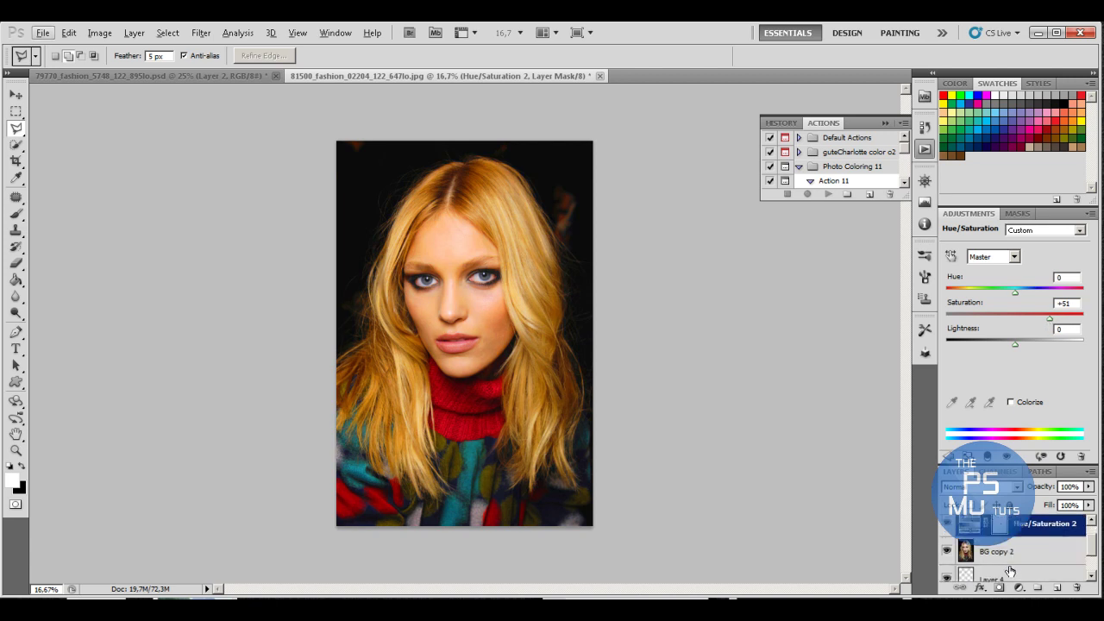
left_click(1014, 563, "alt")
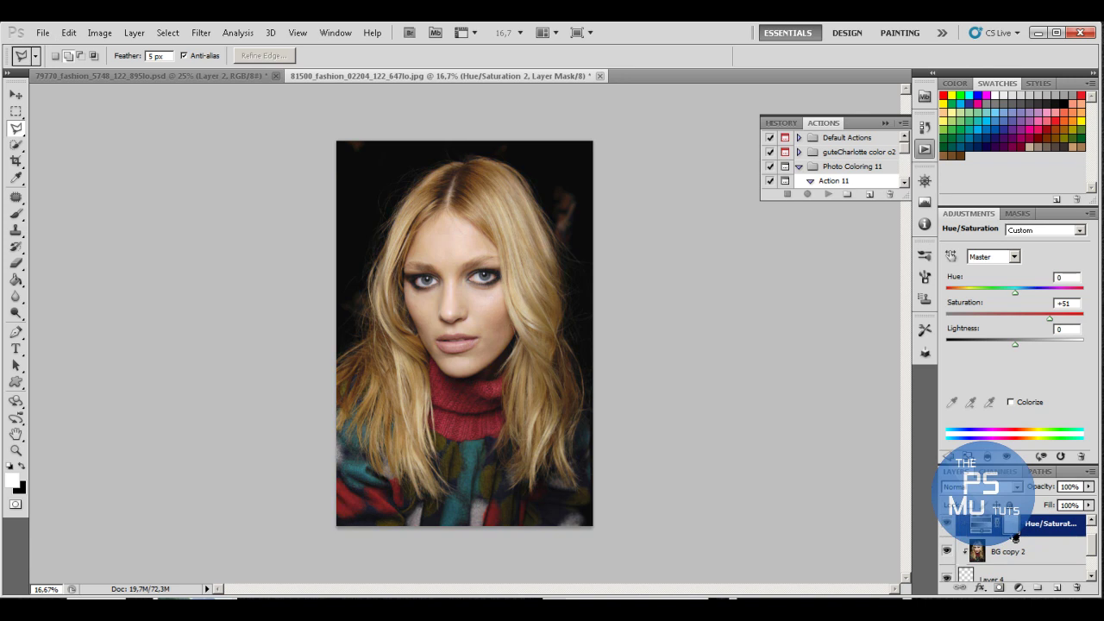
scroll(1017, 543, "down", 1)
Select Layer 4 and set up the Brush tool's opacity, size and hardness.
left_click(1028, 548)
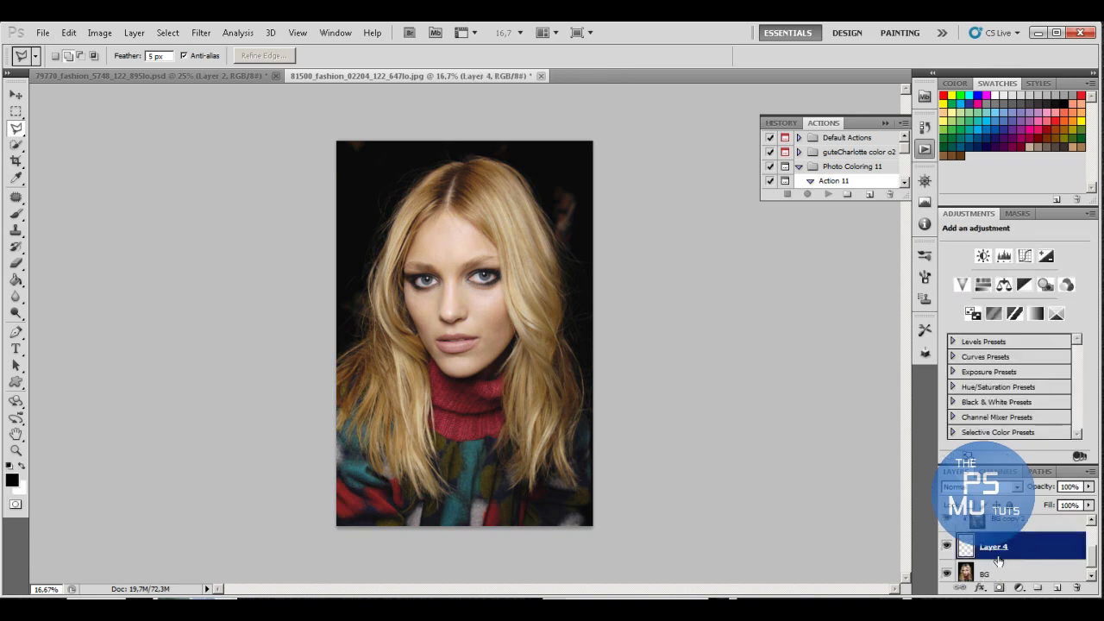
left_click(16, 213)
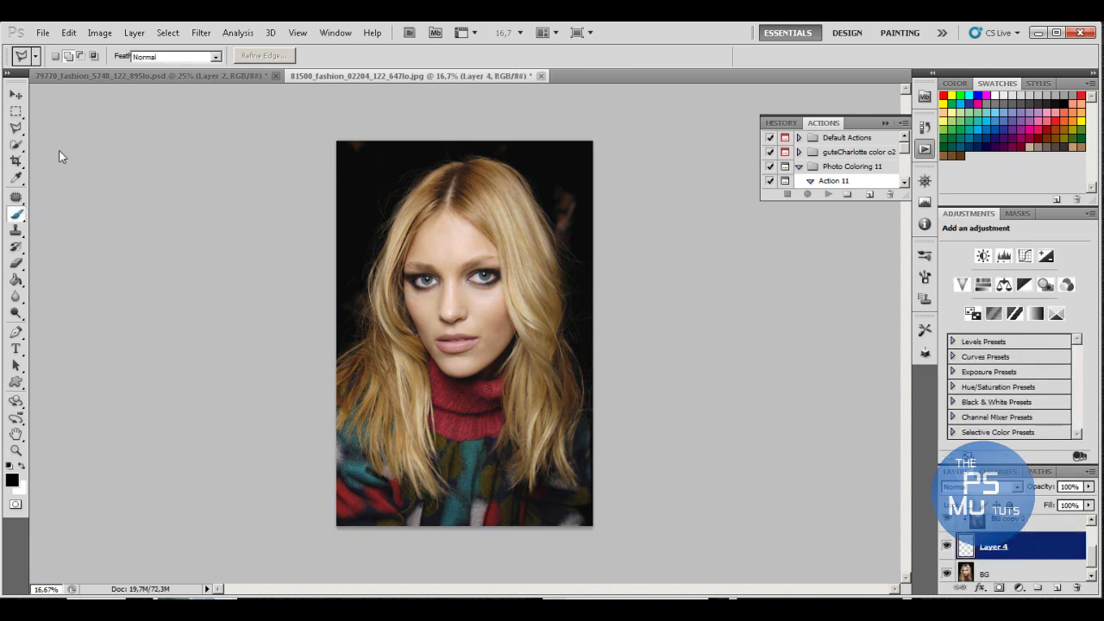
left_click(291, 58)
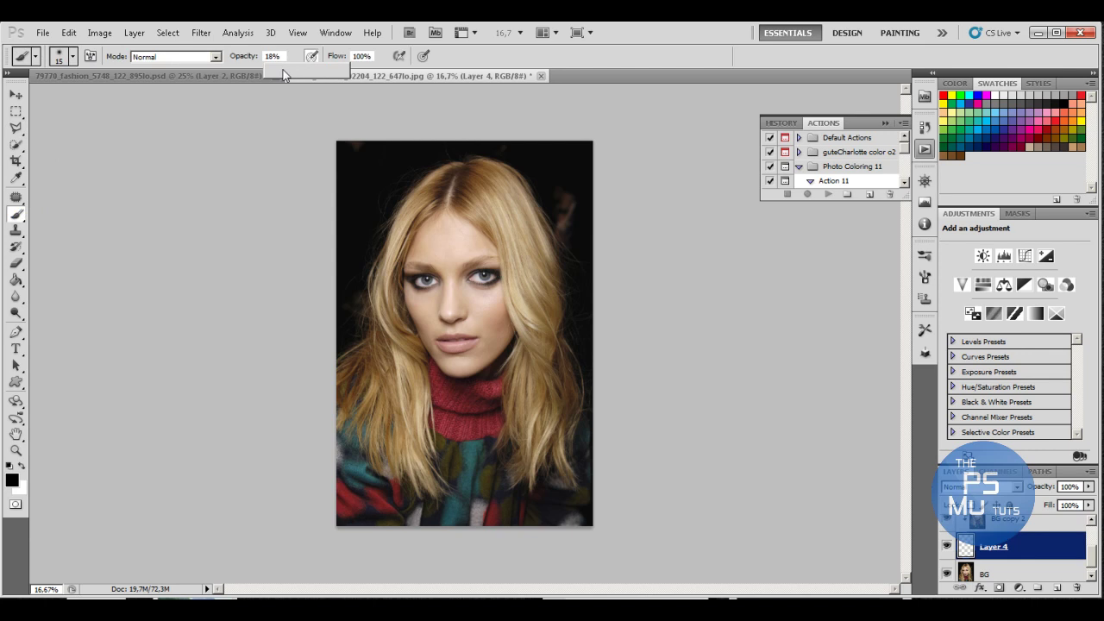
right_click(466, 402)
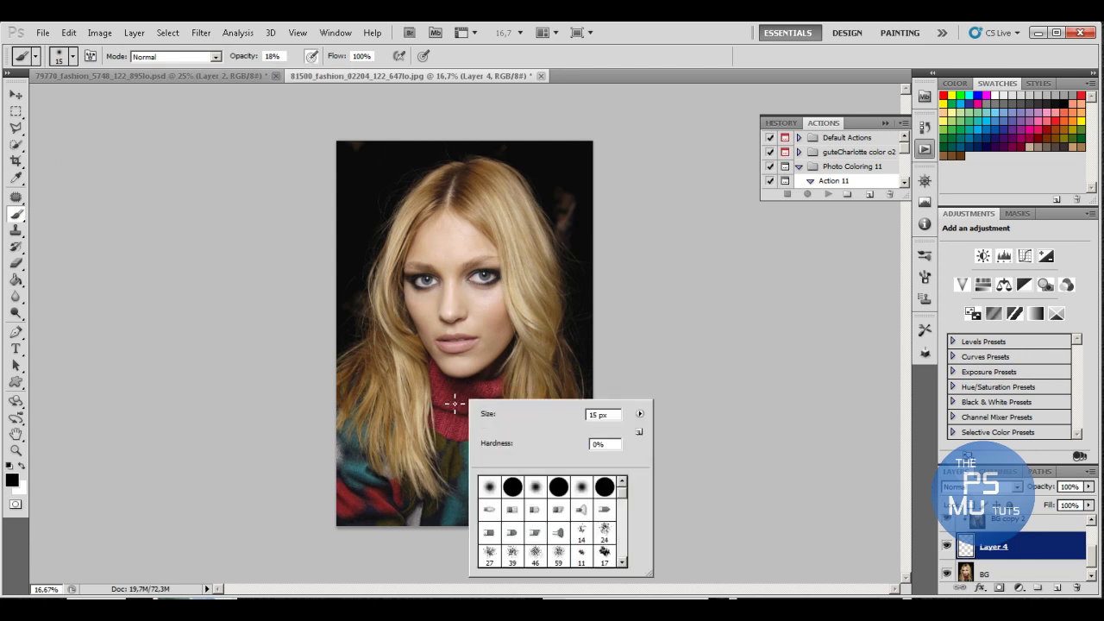
key("Escape")
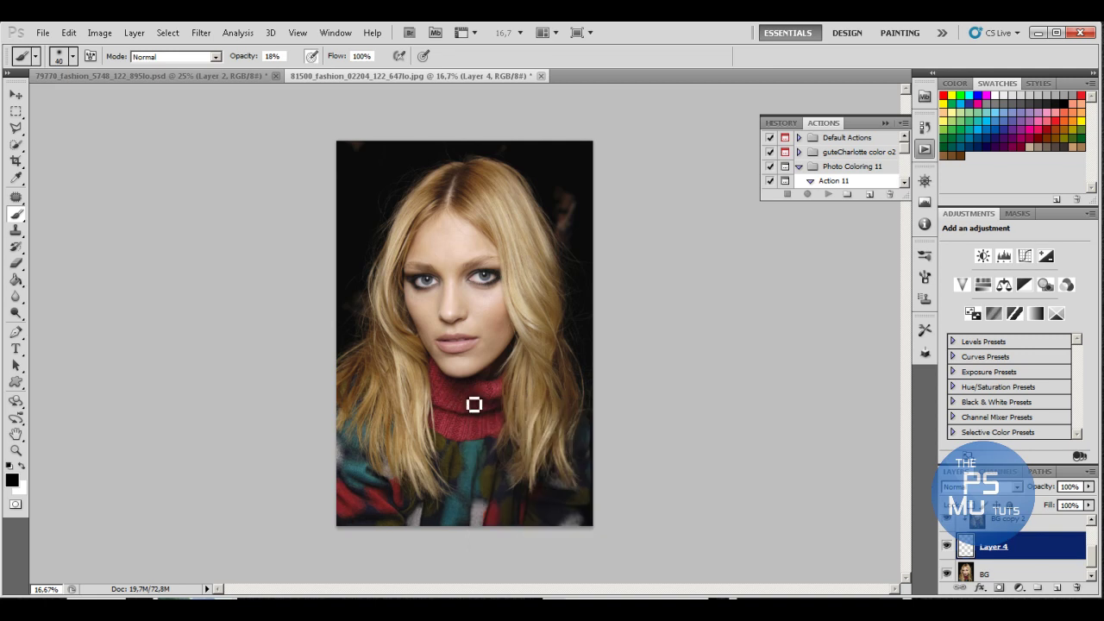
On a new layer, paint brighter red over the turtleneck at 100% brush opacity.
left_click(1056, 589)
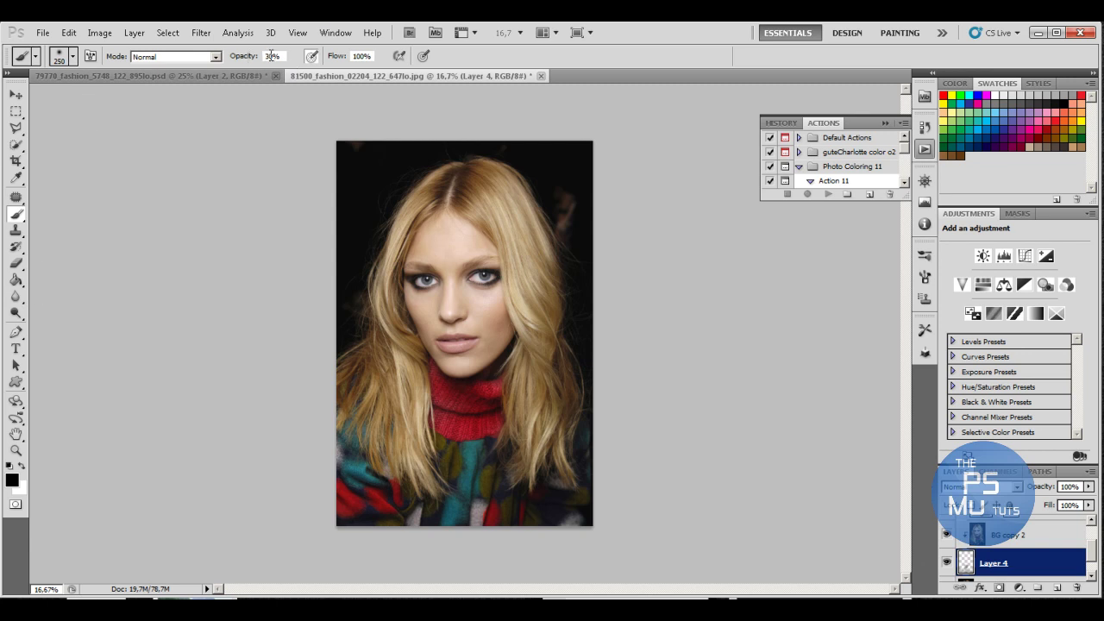
type("100")
key("Return")
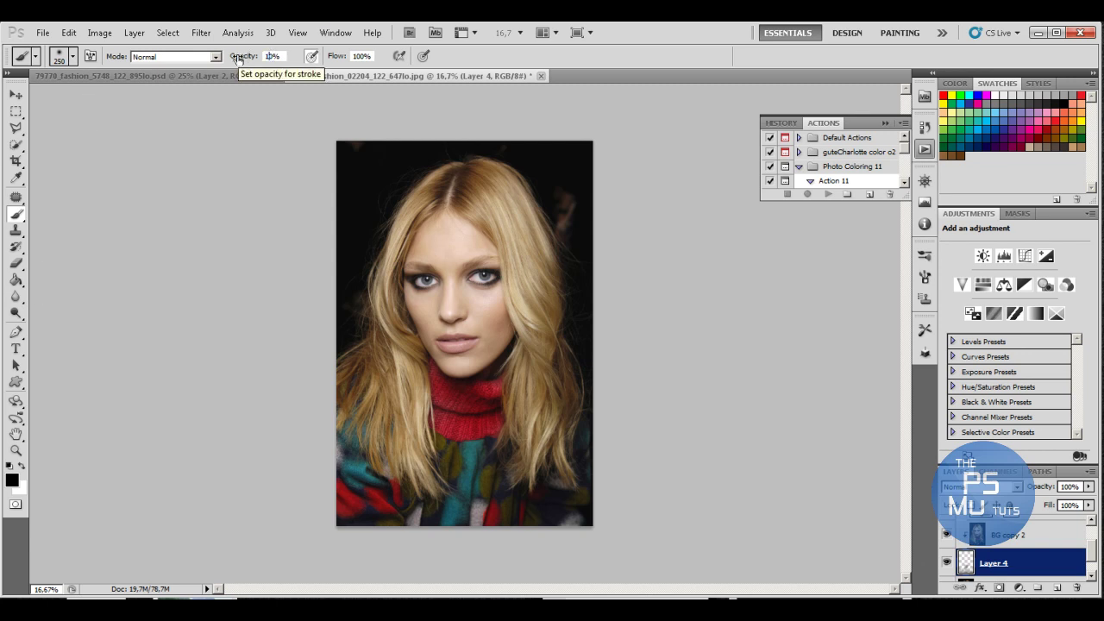
mouse_move(389, 423)
left_mouse_down()
mouse_move(462, 391)
mouse_move(484, 401)
mouse_move(471, 435)
left_mouse_up()
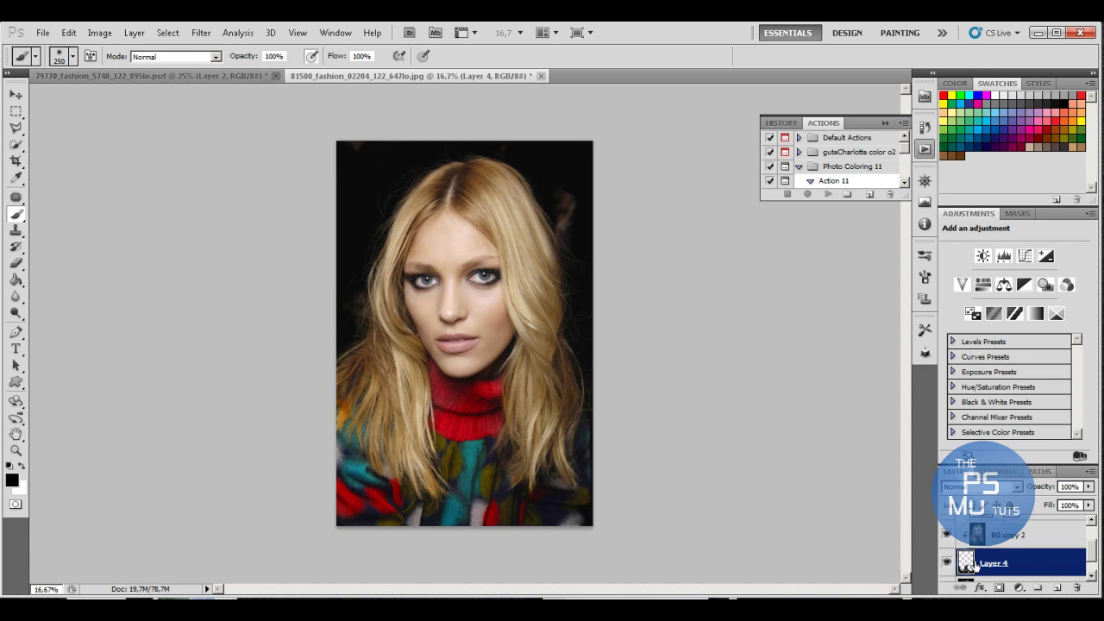
Lower the layer opacity to 72% and toggle Layer 4's visibility.
scroll(1049, 552, "up", 2)
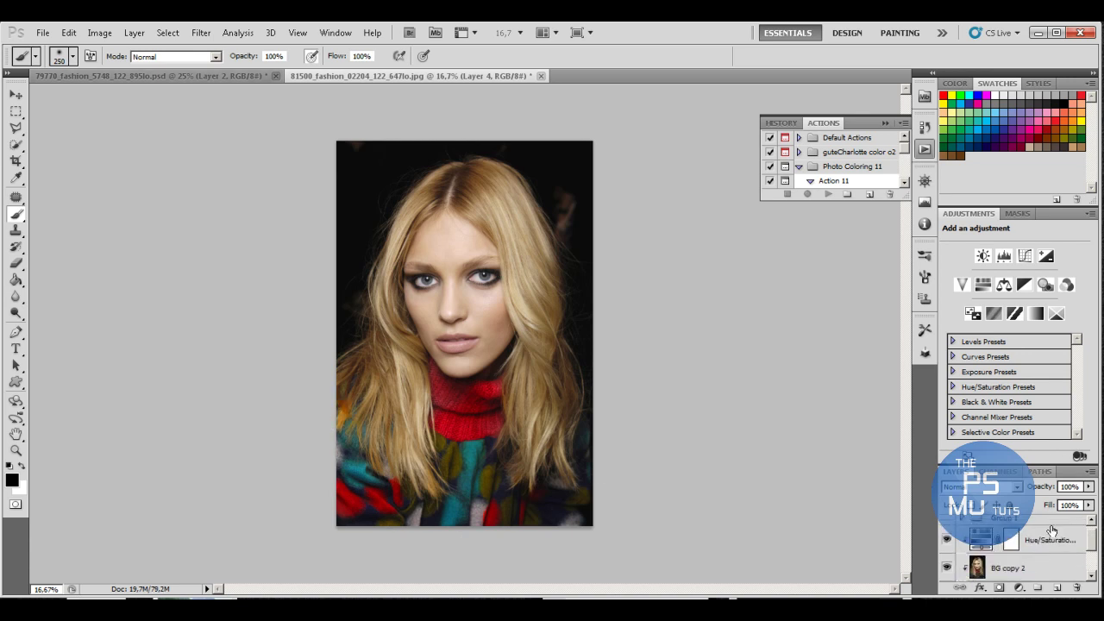
left_click(1088, 486)
left_click_drag(1092, 506, 1070, 506)
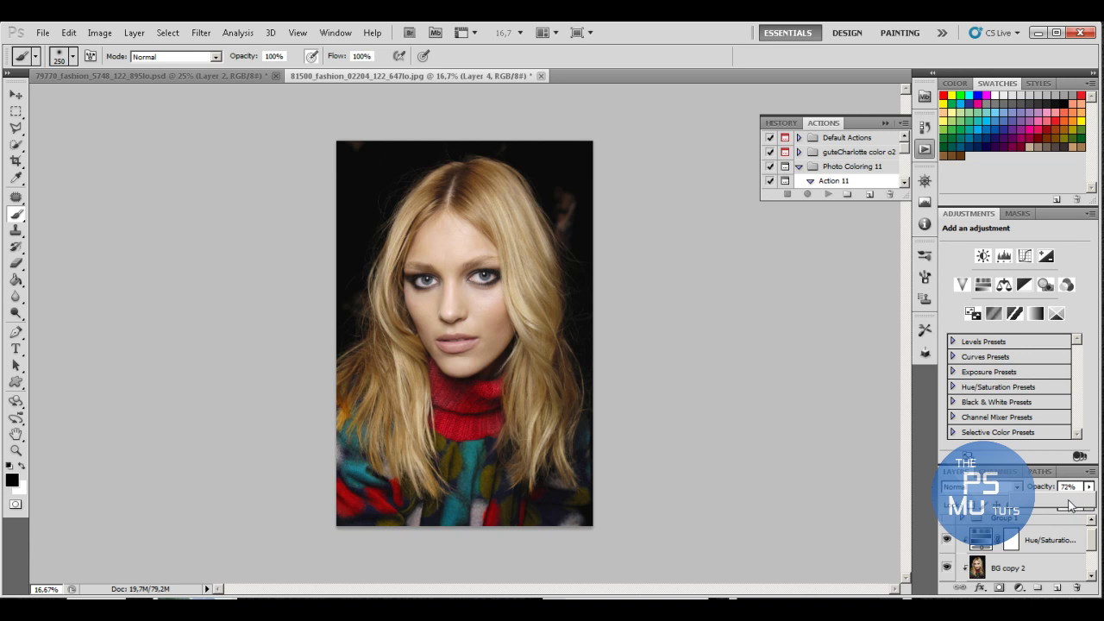
scroll(1008, 551, "down", 2)
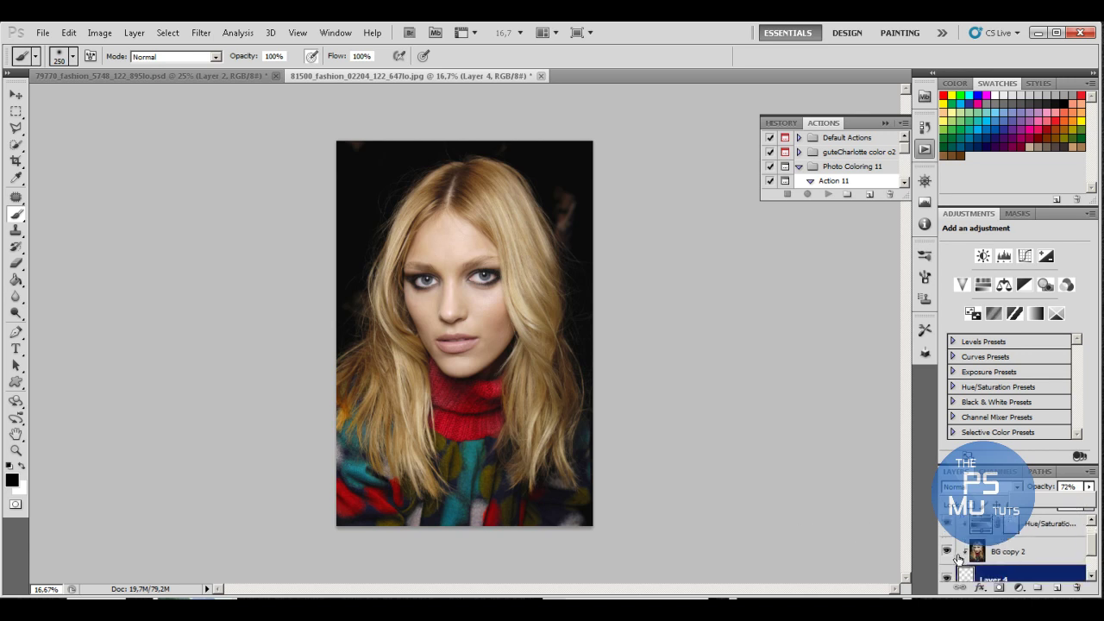
left_click(948, 578)
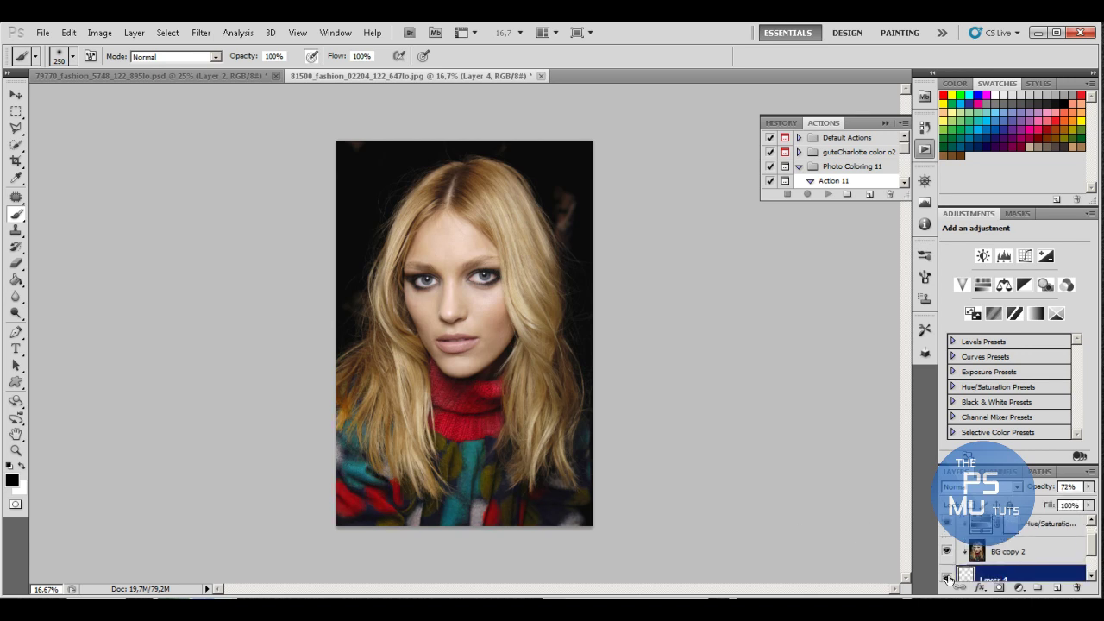
Scroll to the BG layer and bring up its context menu.
scroll(1031, 560, "down", 1)
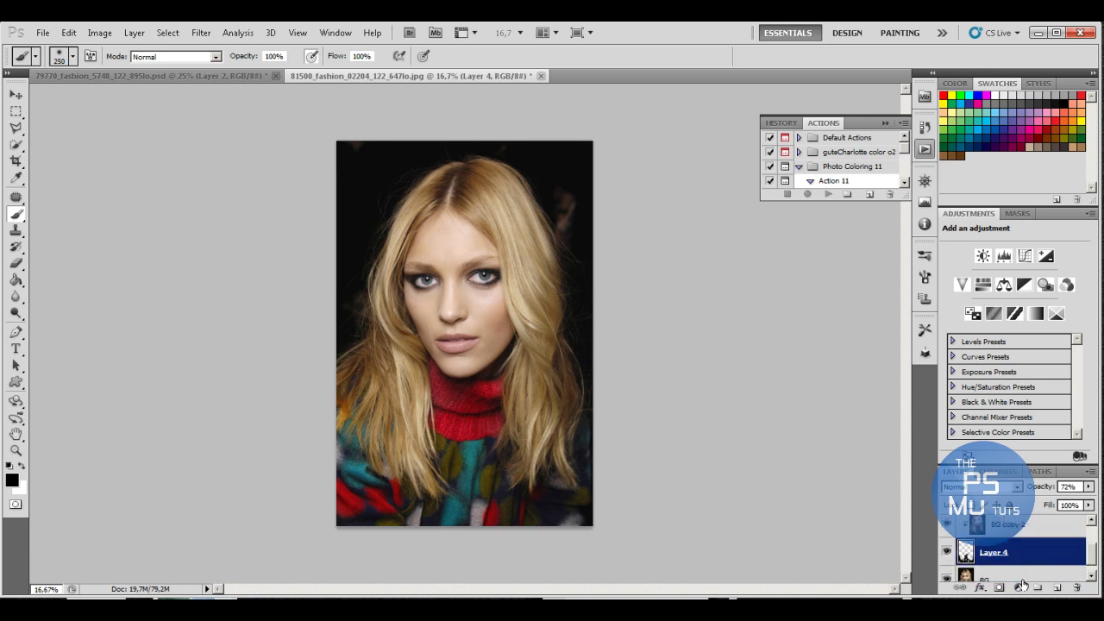
scroll(989, 573, "down", 1)
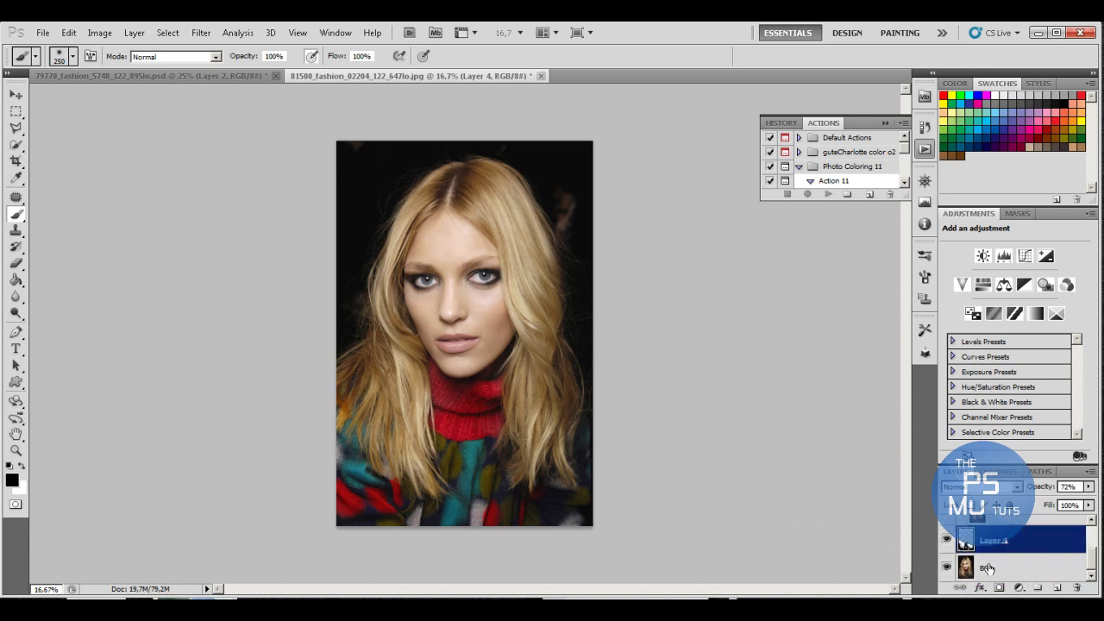
right_click(987, 568)
Duplicate BG as BG copy 3 and zoom in on the model's face.
left_click(1033, 325)
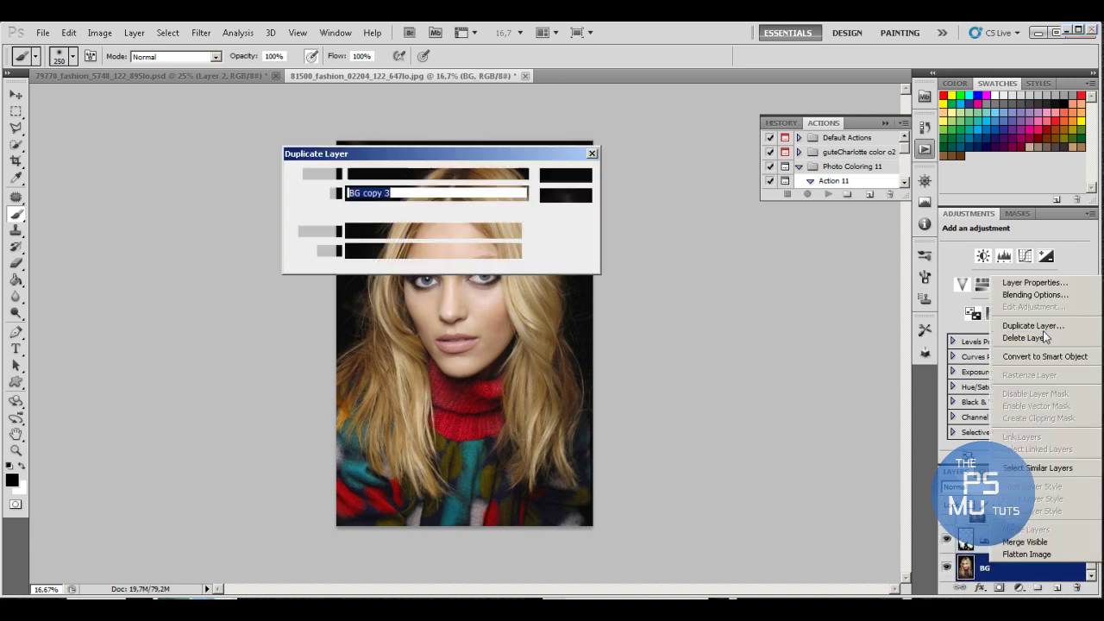
left_click(565, 176)
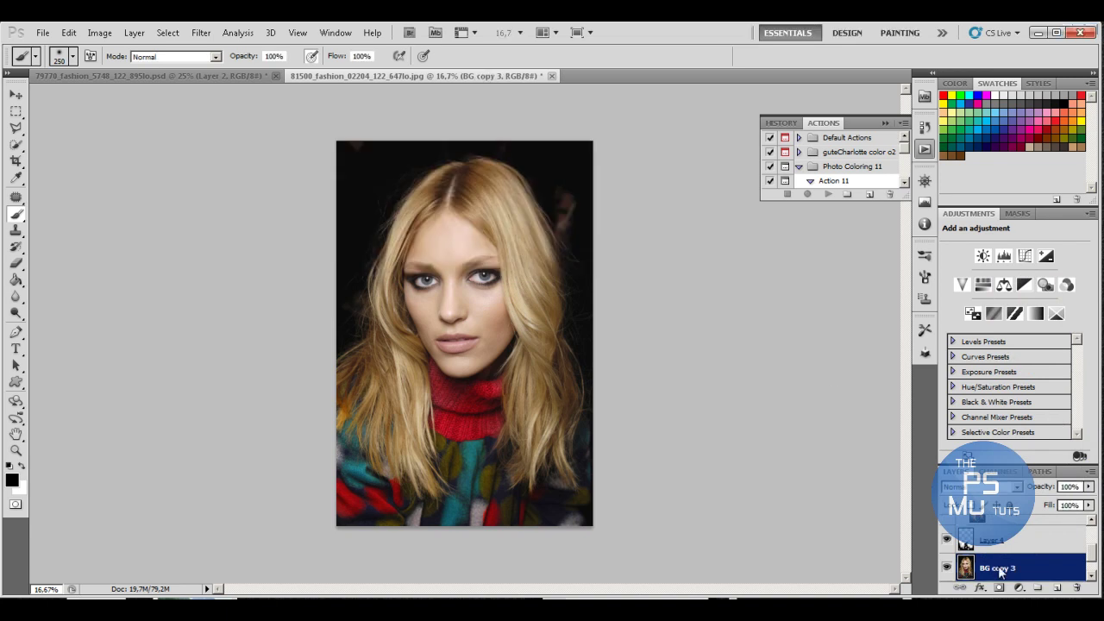
scroll(1000, 571, "down", 1)
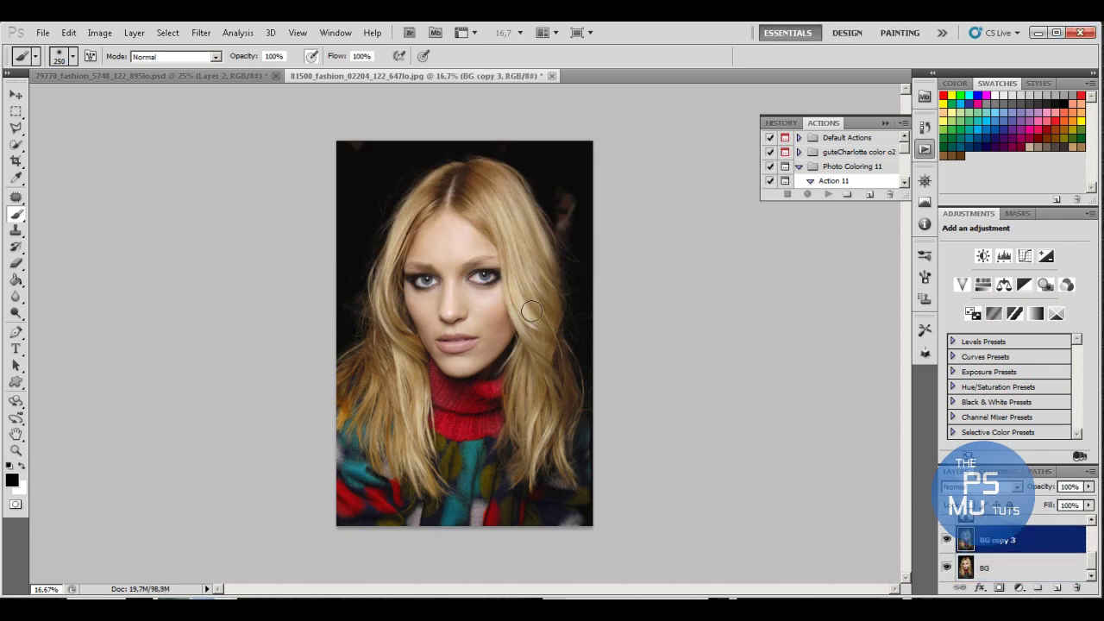
key("ctrl+plus")
key("ctrl+plus")
key("ctrl+plus")
key("ctrl+plus")
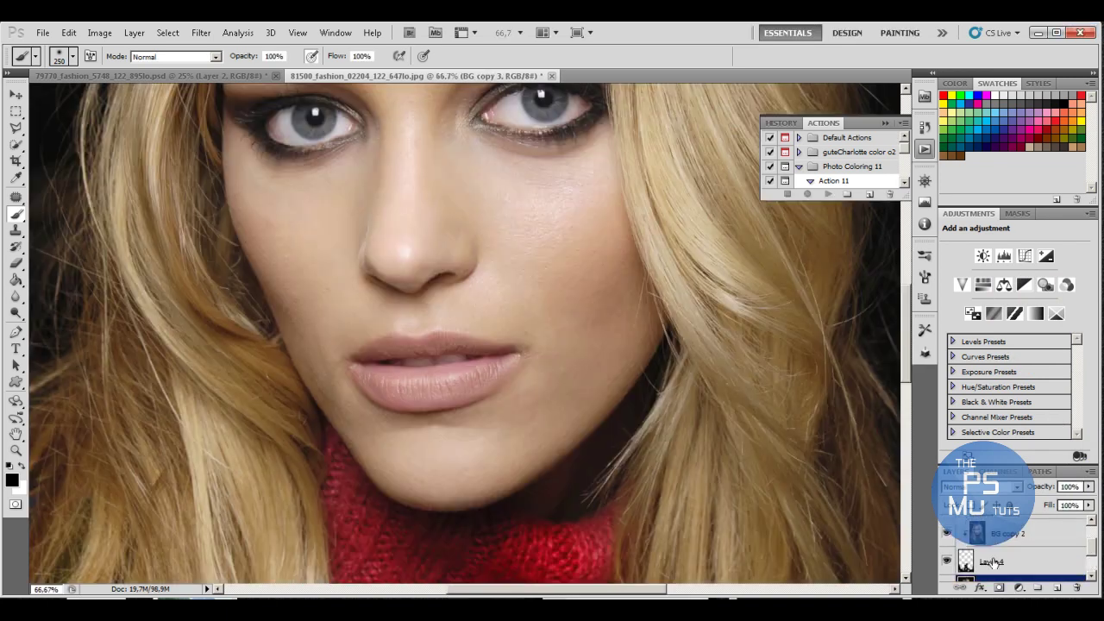
scroll(965, 556, "up", 2)
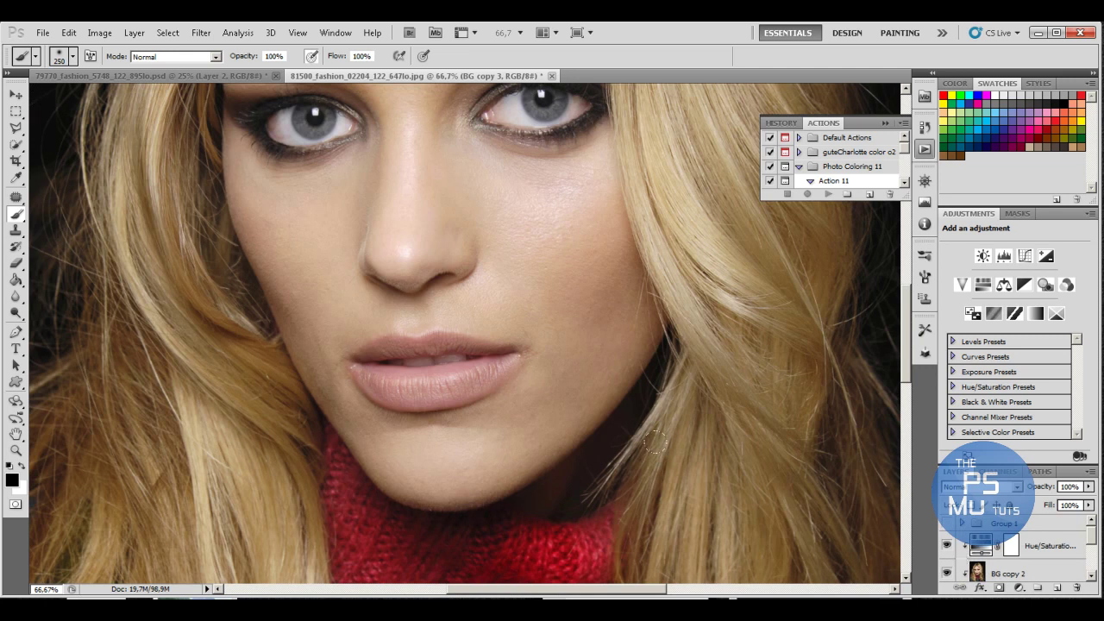
Spot-heal the blemishes by the right lip corner and on the cheek.
left_click(16, 198)
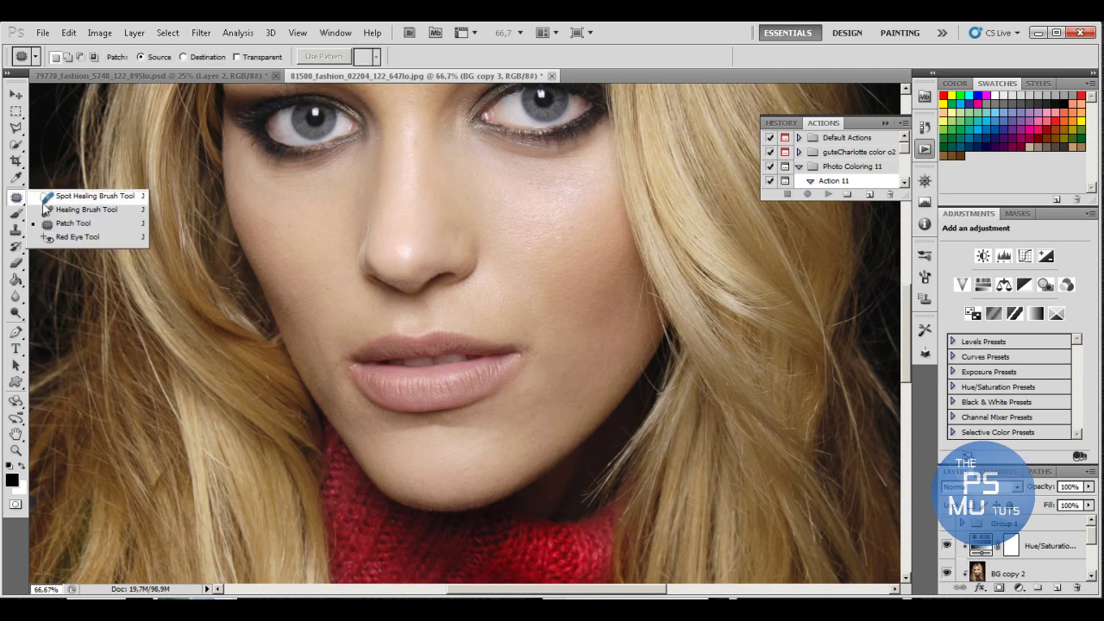
left_click(526, 331)
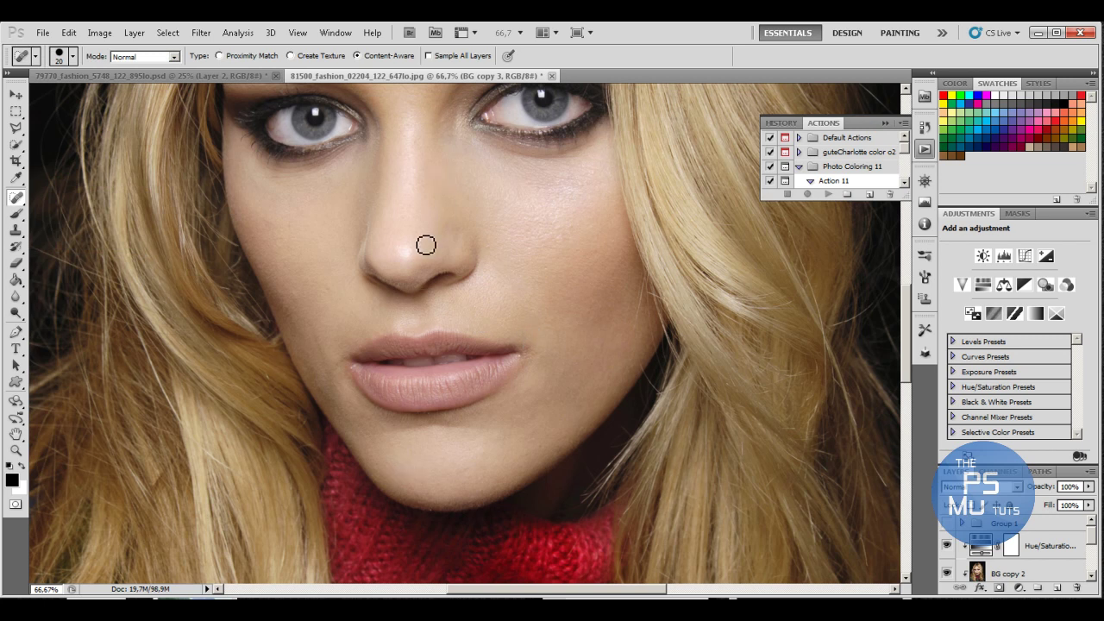
scroll(425, 245, "up", 1)
scroll(428, 259, "up", 1)
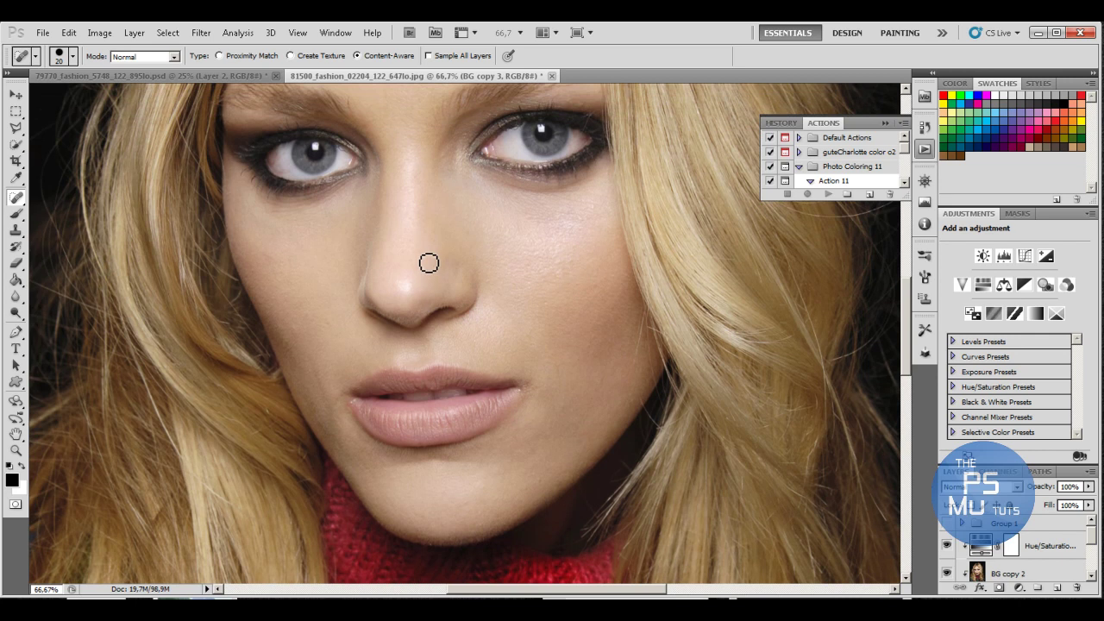
left_click(328, 323)
left_click_drag(1092, 540, 1089, 569)
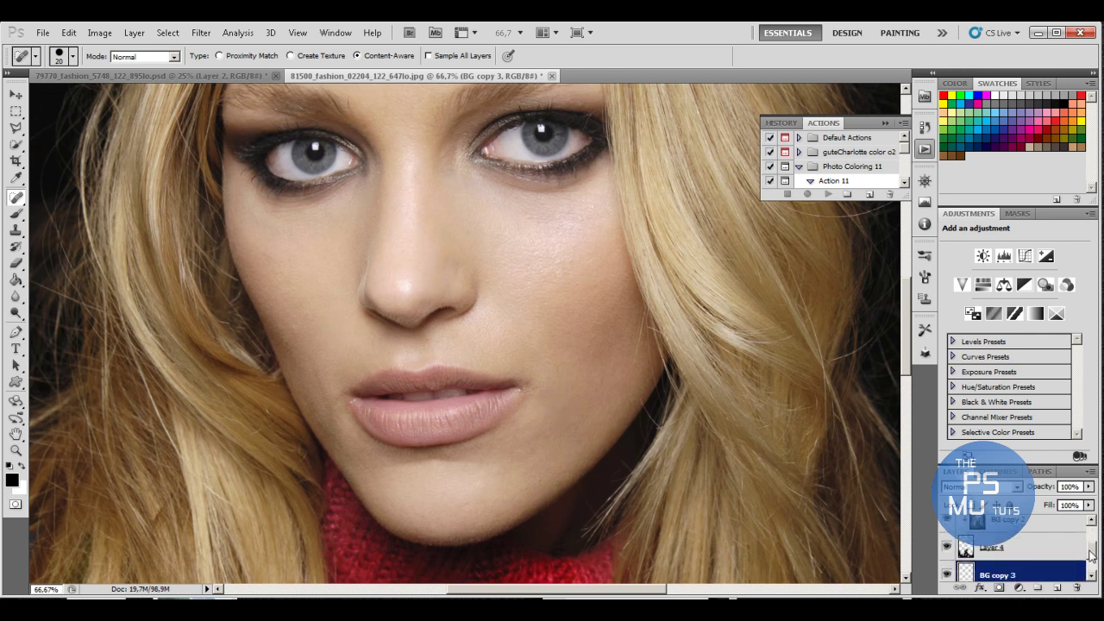
left_click(1018, 587)
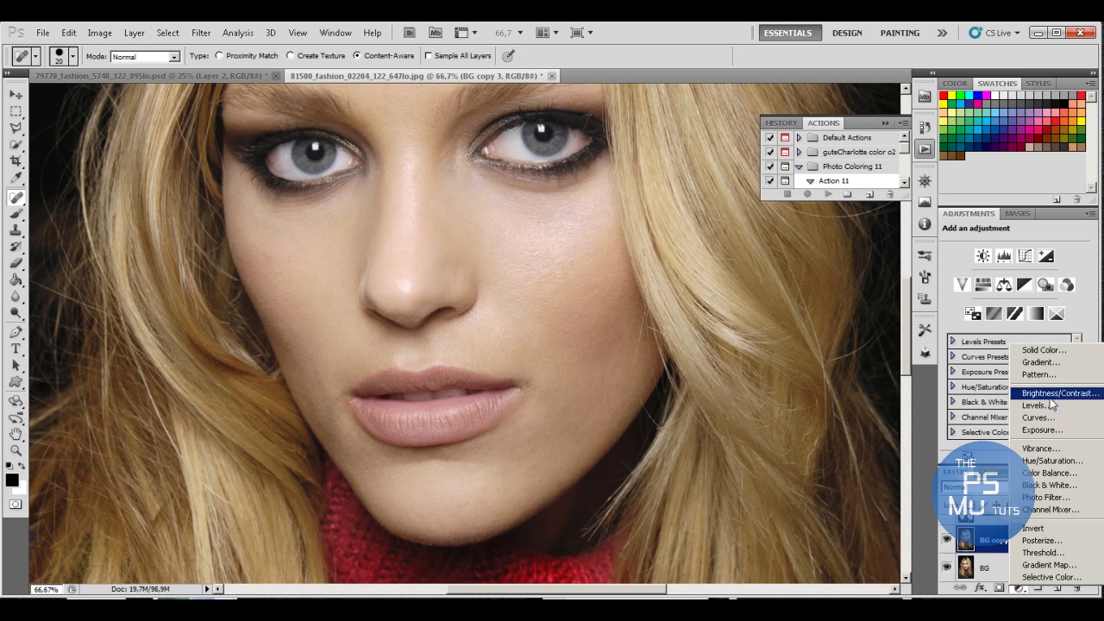
Add a Brightness/Contrast layer with Contrast 47 and Brightness -9, viewing at 25%.
left_click(1075, 397)
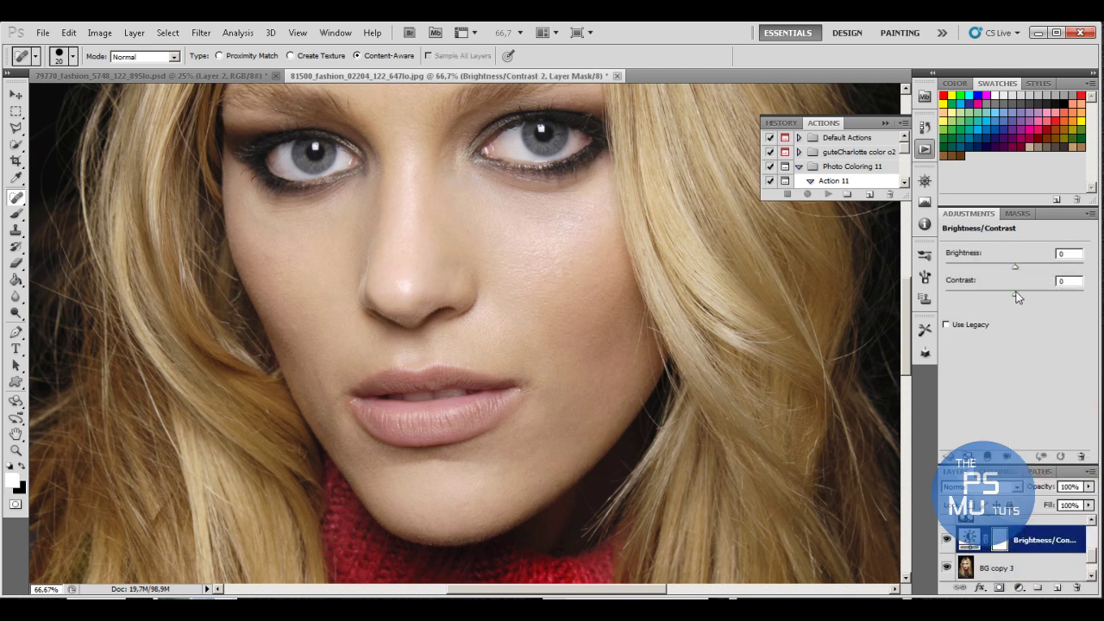
left_click_drag(1019, 297, 1024, 296)
type("47")
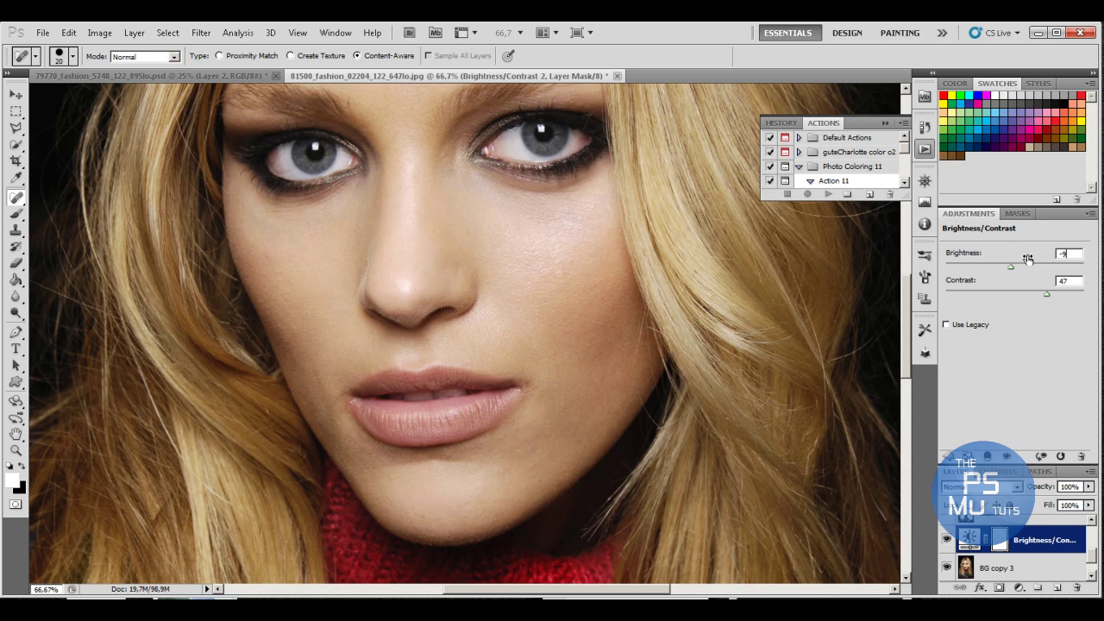
key("ctrl+minus")
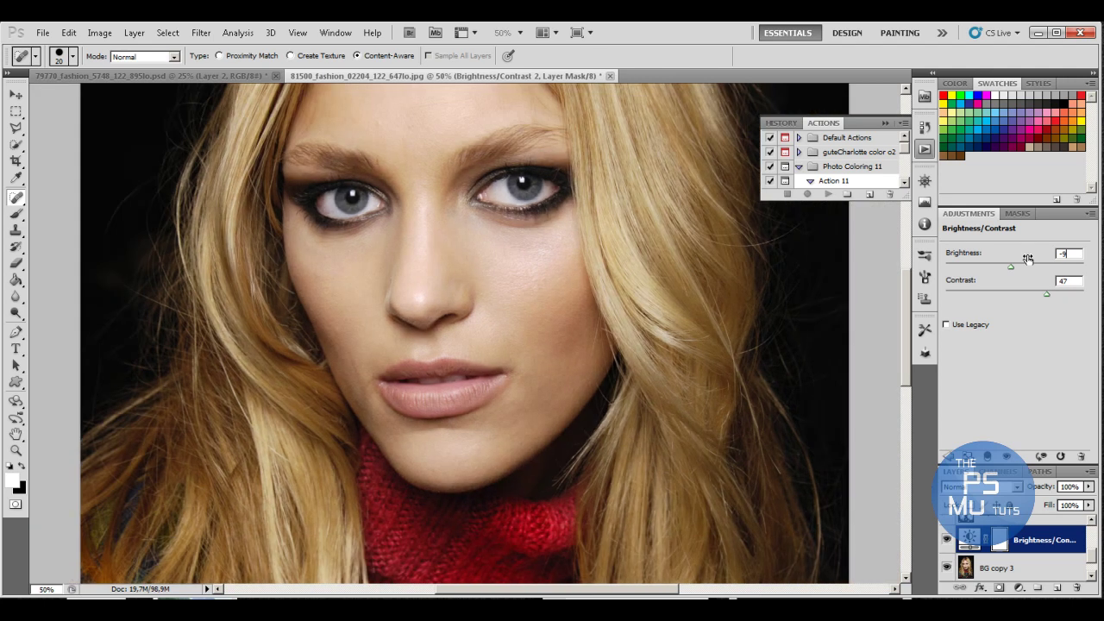
key("ctrl+minus")
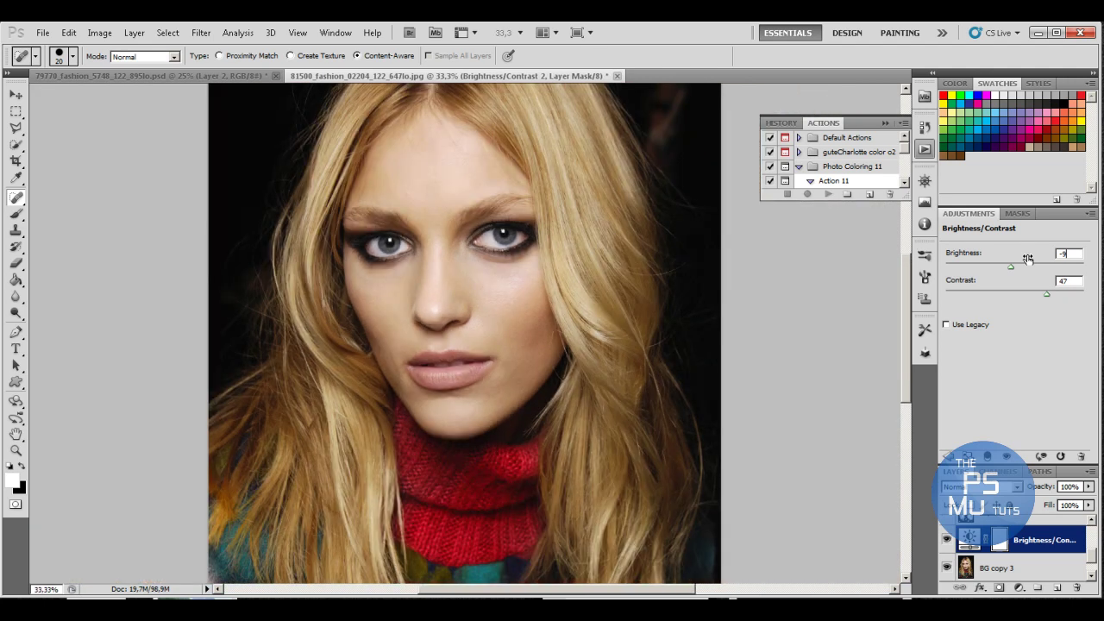
key("ctrl+minus")
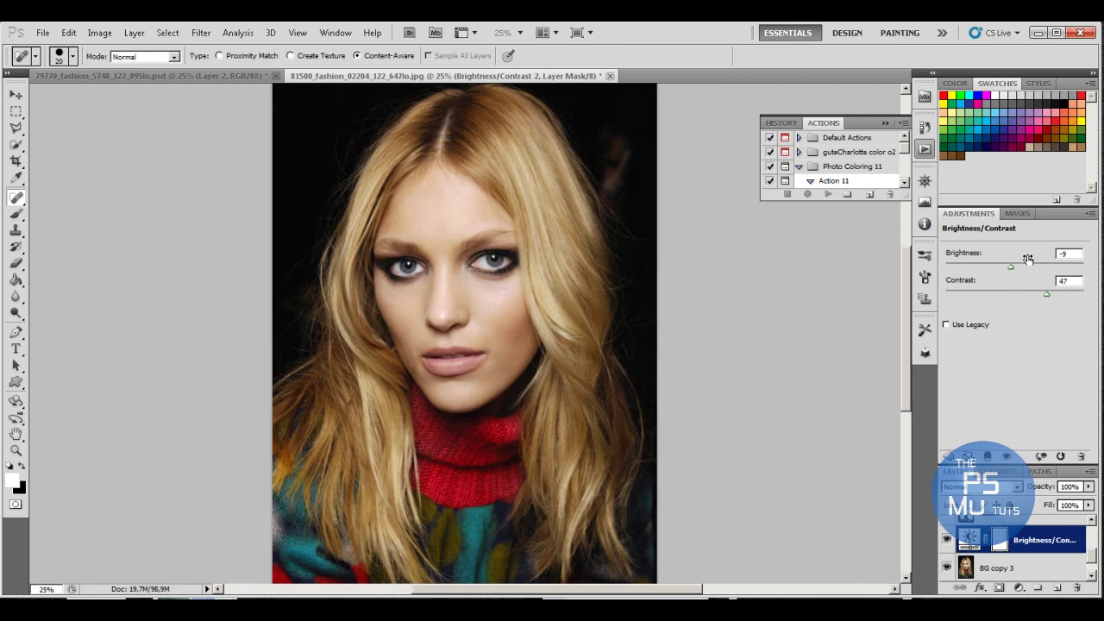
left_click(1066, 253)
Delete the Brightness/Contrast layer, add a new Layer 5 and zoom in on the face.
left_click_drag(1015, 544, 1060, 585)
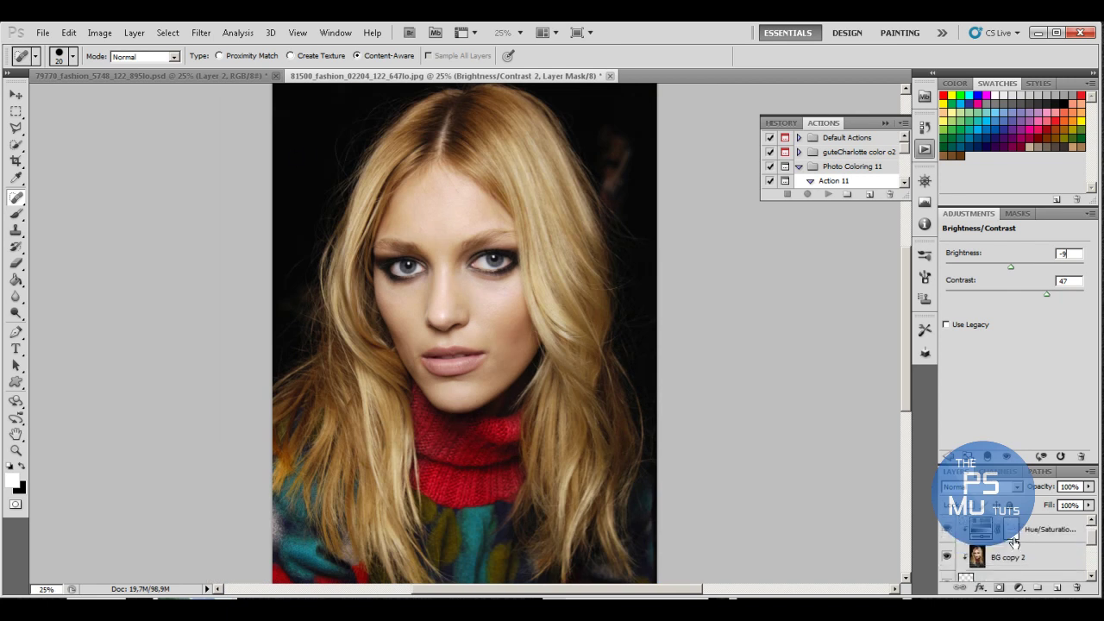
left_click(1058, 587)
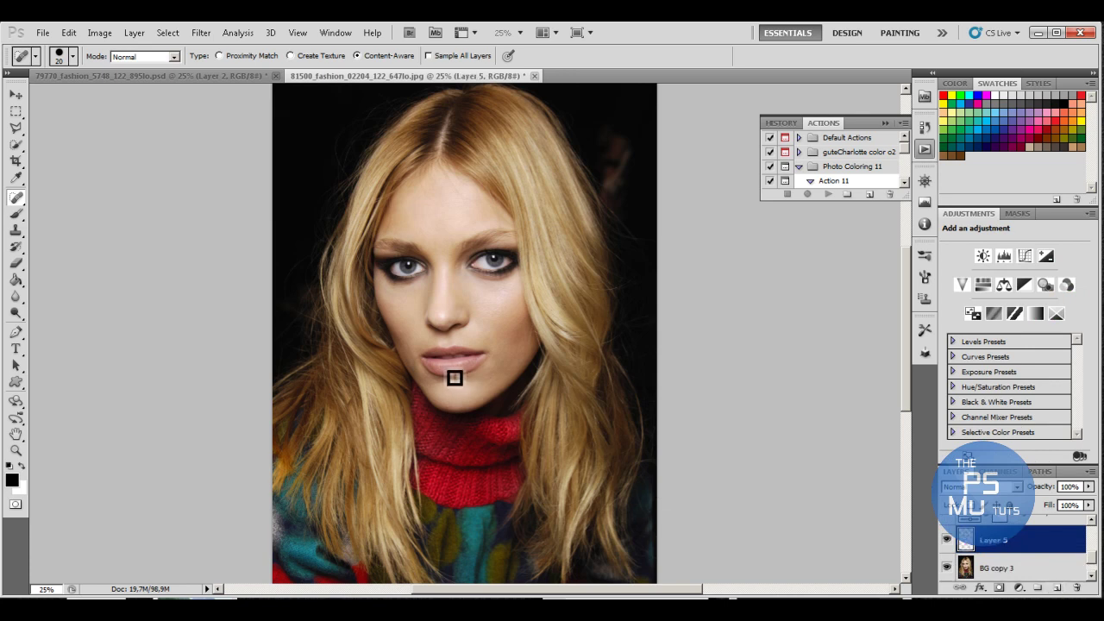
key("ctrl+plus")
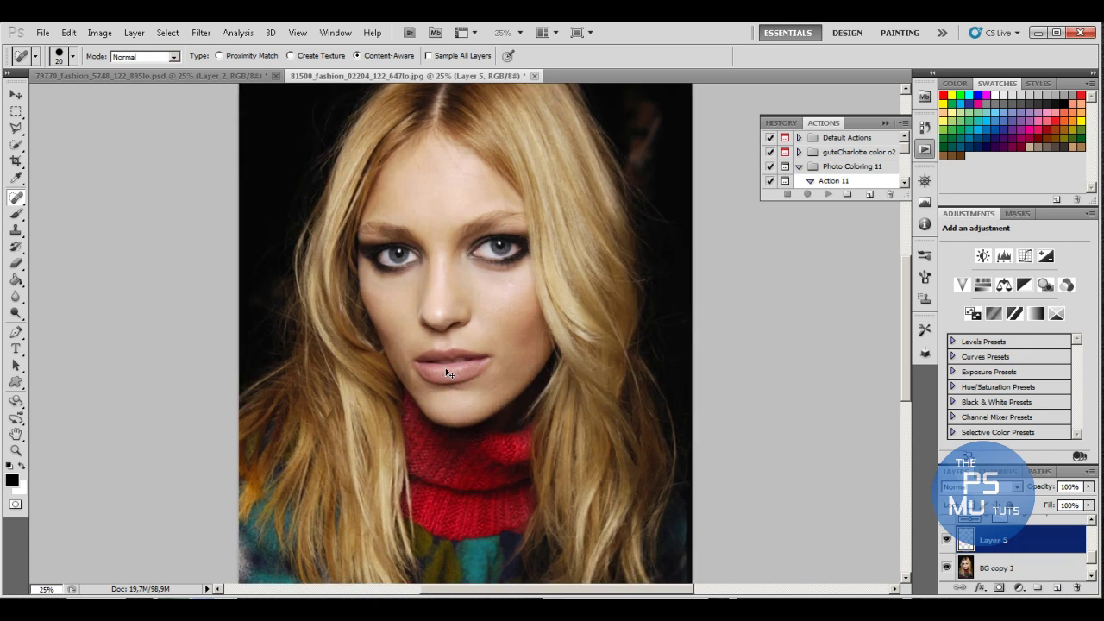
key("ctrl+plus")
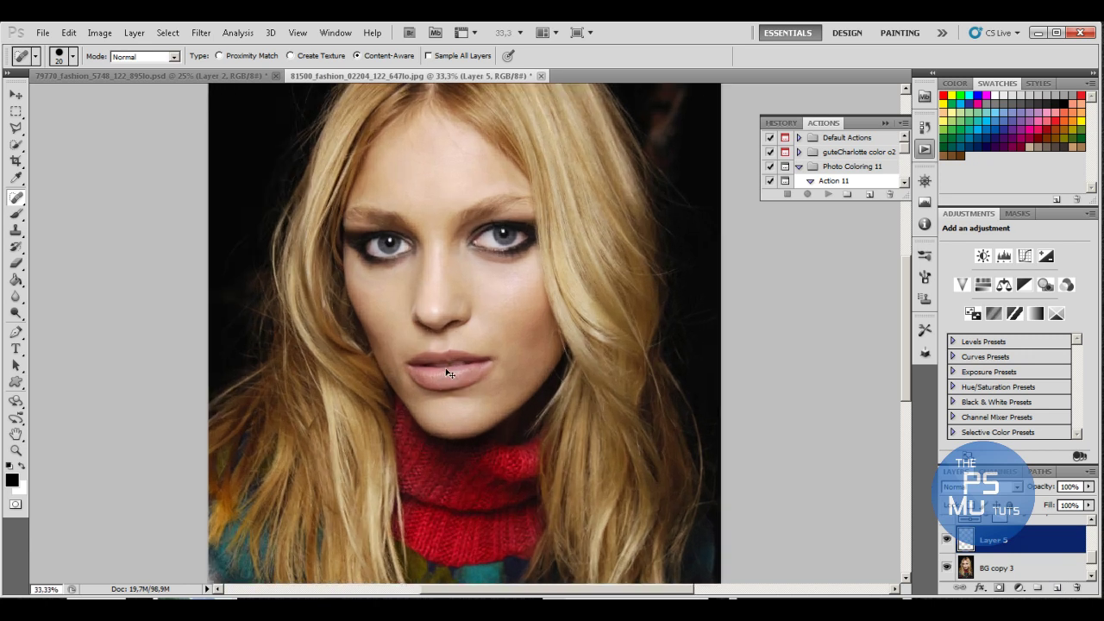
key("ctrl+plus")
key("ctrl+plus")
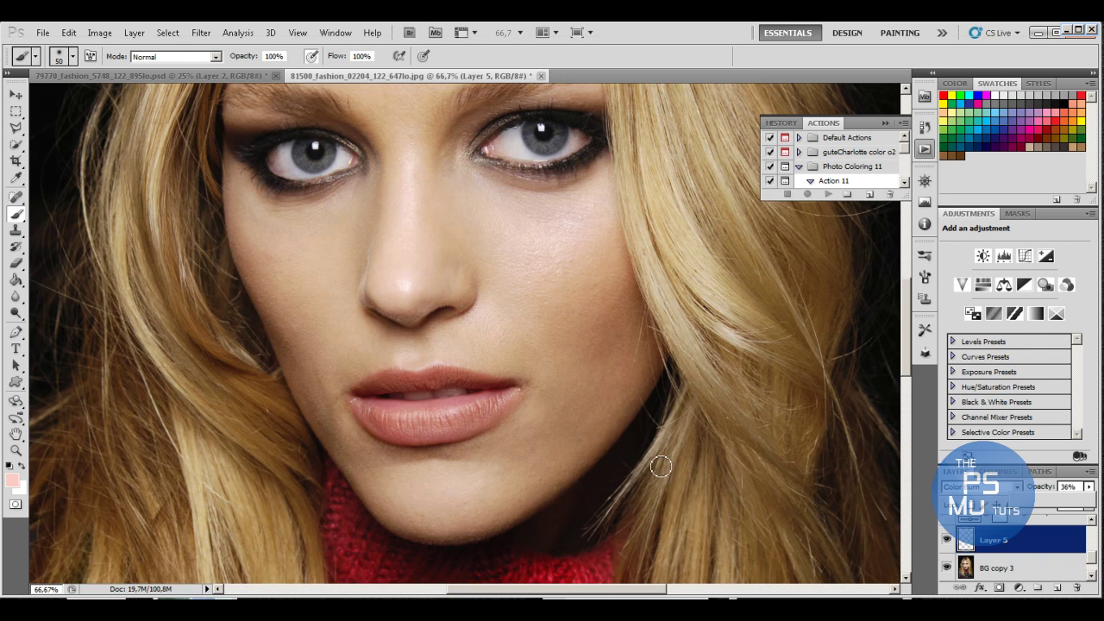
Set the foreground colour to pink #ffb1ef.
left_click(11, 478)
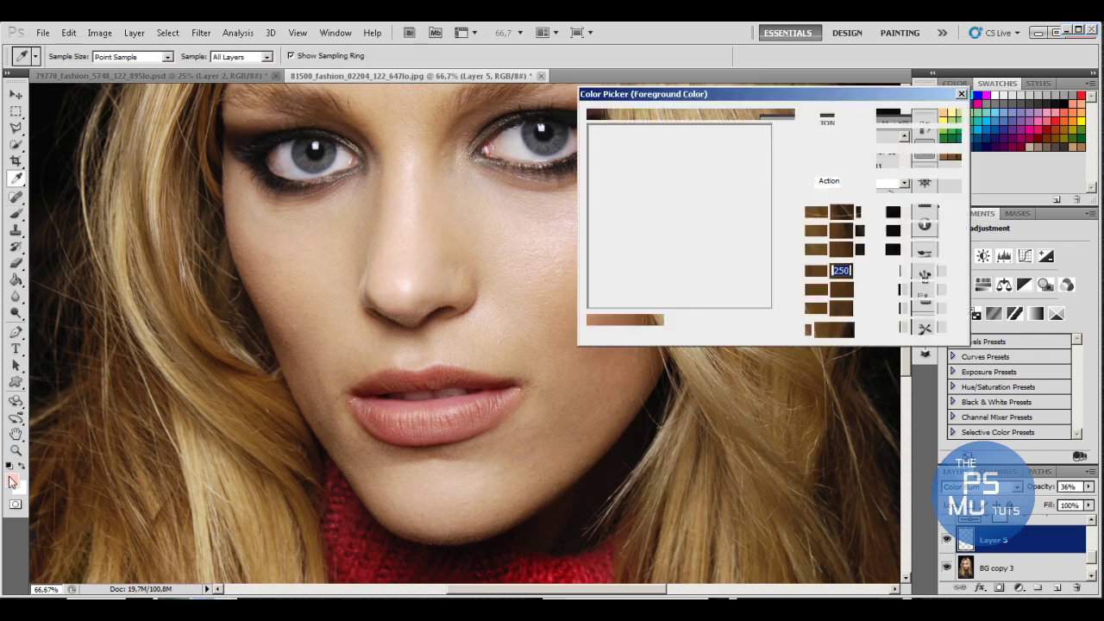
left_click(788, 150)
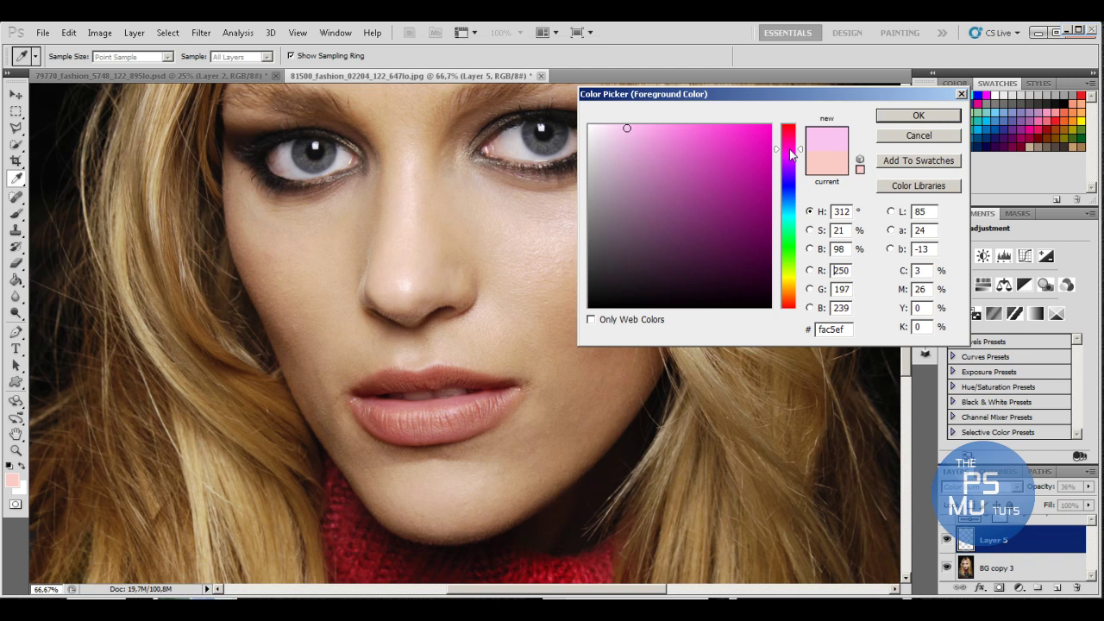
left_click_drag(627, 137, 643, 125)
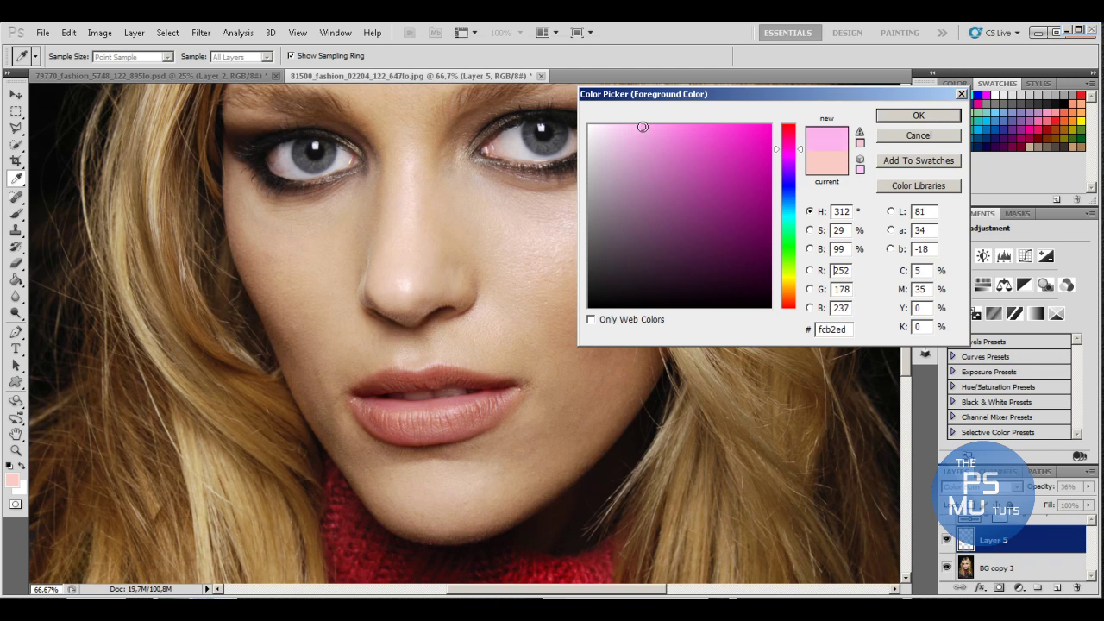
left_click(905, 116)
Paint pink over the lips on Layer 5 and erase stray colour at the corners with a 70 px eraser.
key("b")
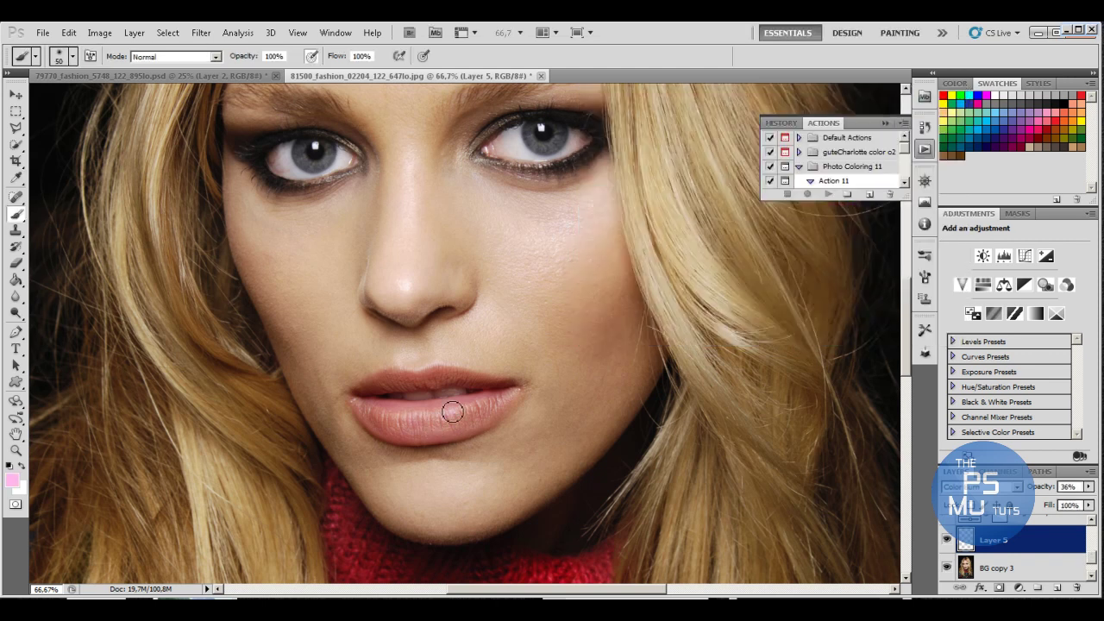
mouse_move(452, 412)
left_mouse_down()
mouse_move(419, 419)
mouse_move(510, 404)
mouse_move(440, 434)
mouse_move(406, 422)
mouse_move(433, 419)
mouse_move(371, 412)
mouse_move(388, 428)
mouse_move(364, 388)
mouse_move(457, 370)
mouse_move(515, 393)
mouse_move(460, 431)
left_mouse_up()
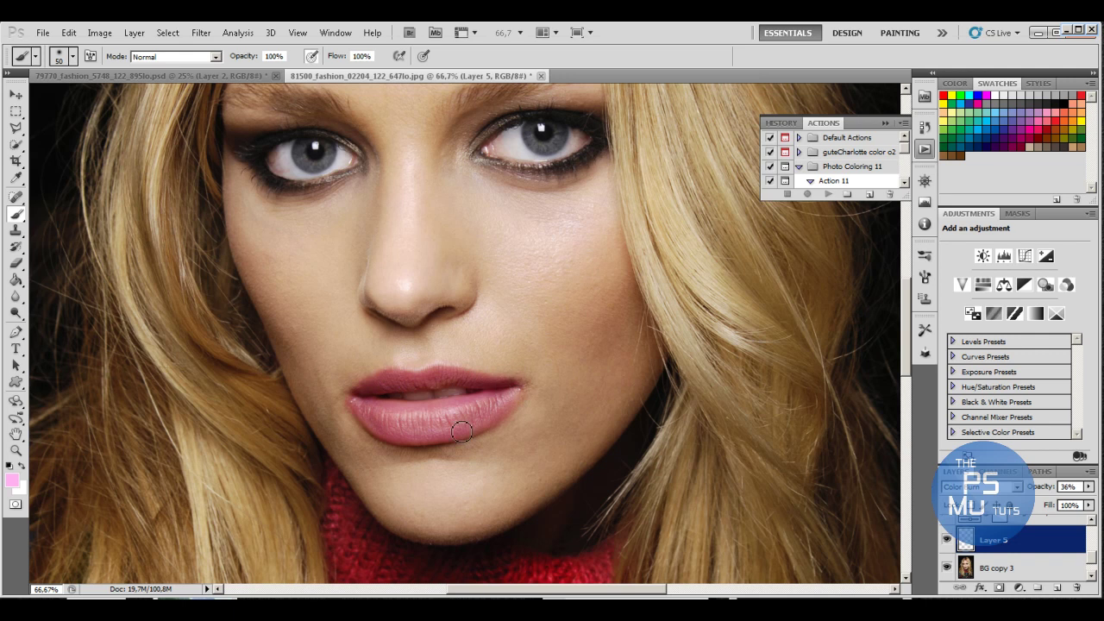
left_click(15, 263)
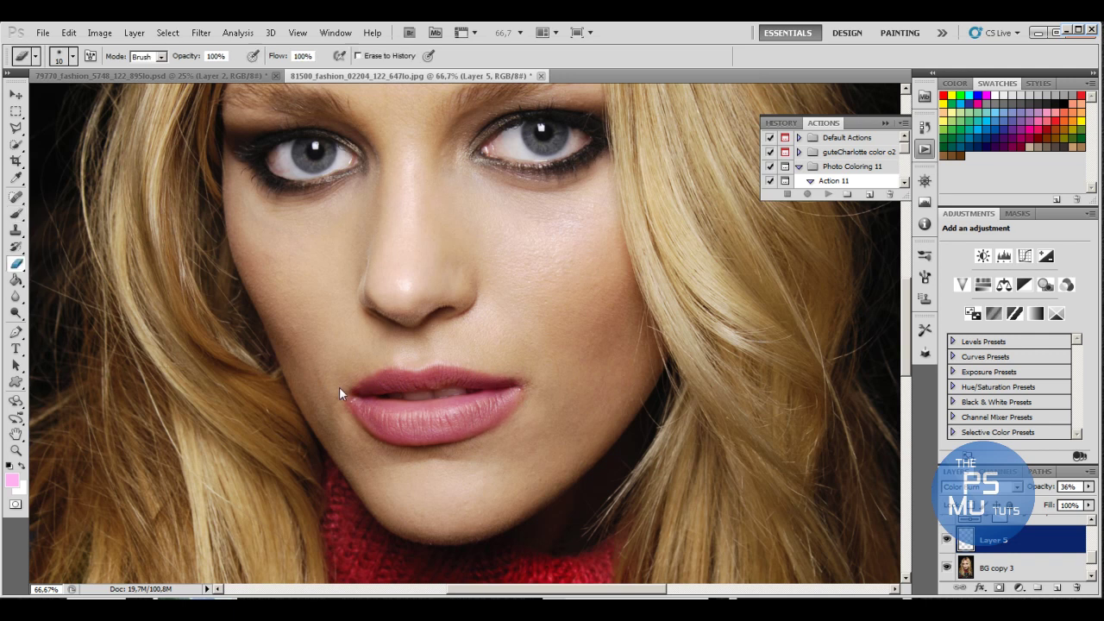
left_click_drag(357, 420, 357, 419)
key("bracketright")
key("bracketright")
key("bracketright")
Give Layer 5 a pink Screen outer glow at 61% opacity, 5 px size.
double_click(1013, 547)
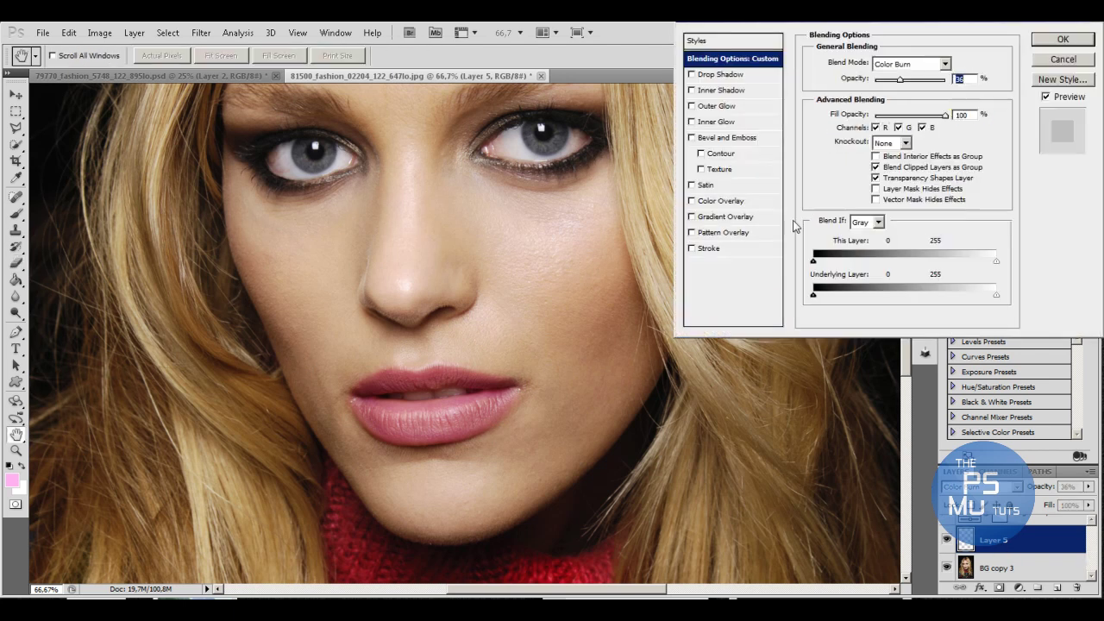
left_click(715, 107)
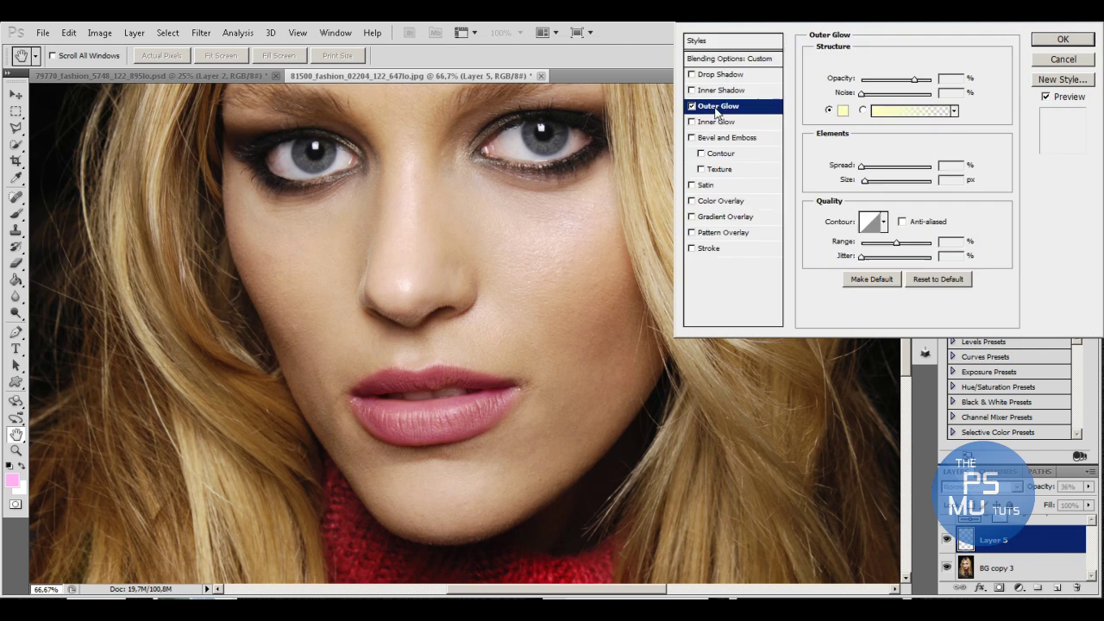
left_click(843, 111)
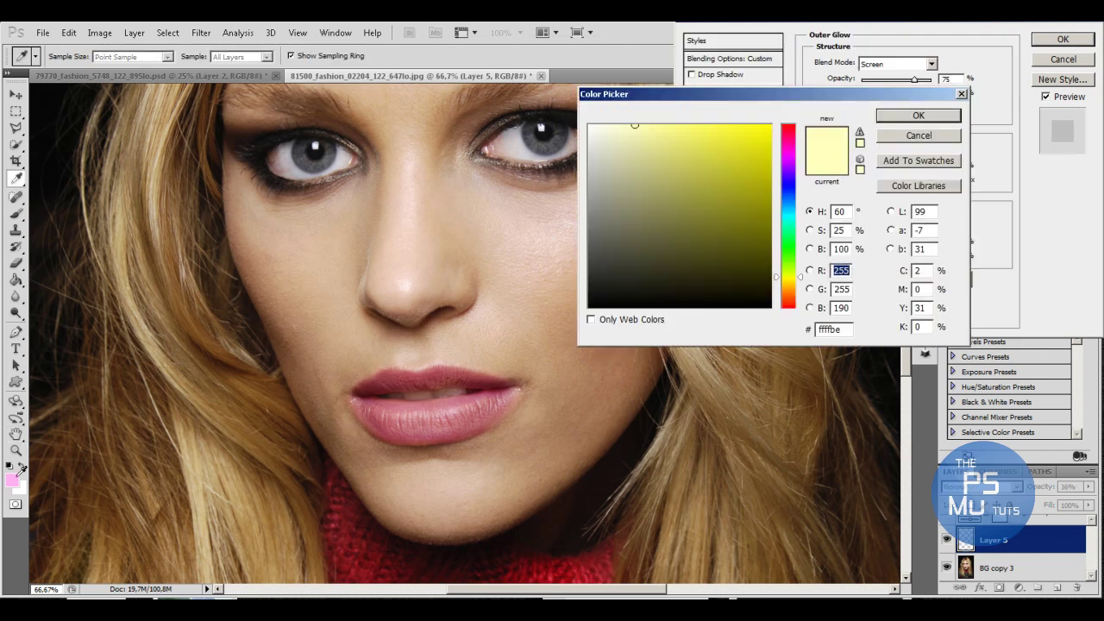
left_click(19, 472)
left_click(924, 113)
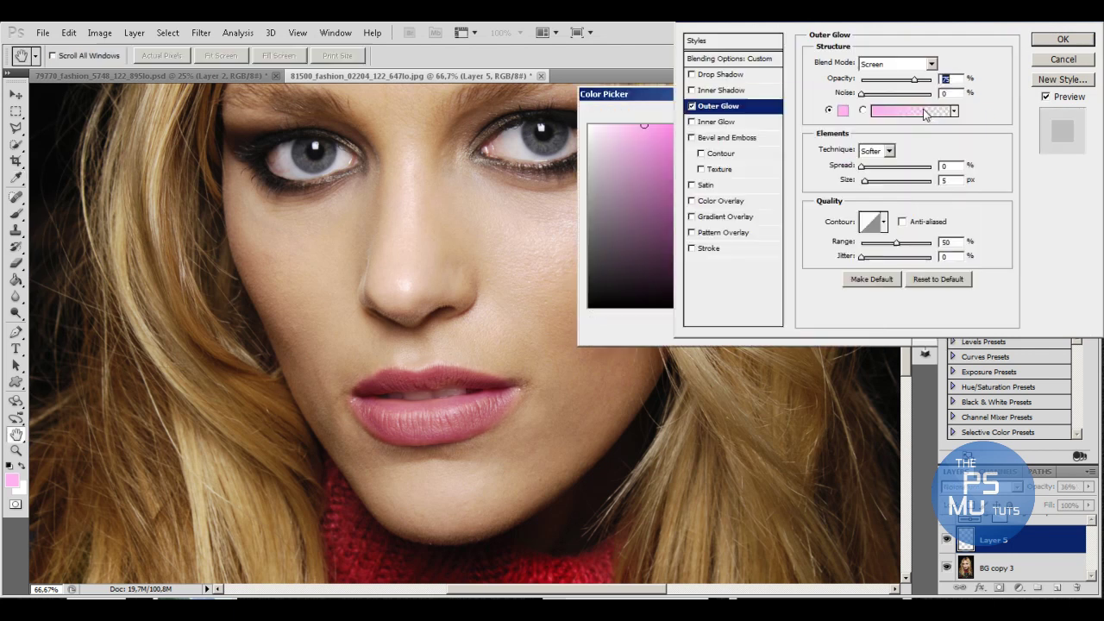
left_click_drag(914, 79, 904, 79)
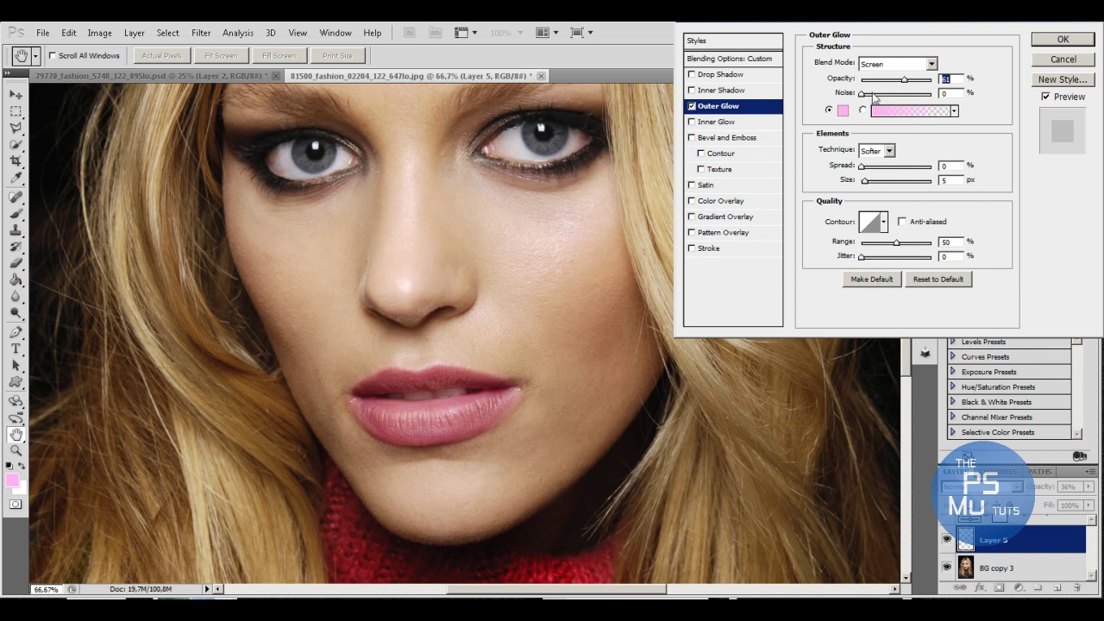
left_click(691, 106)
left_click(1063, 40)
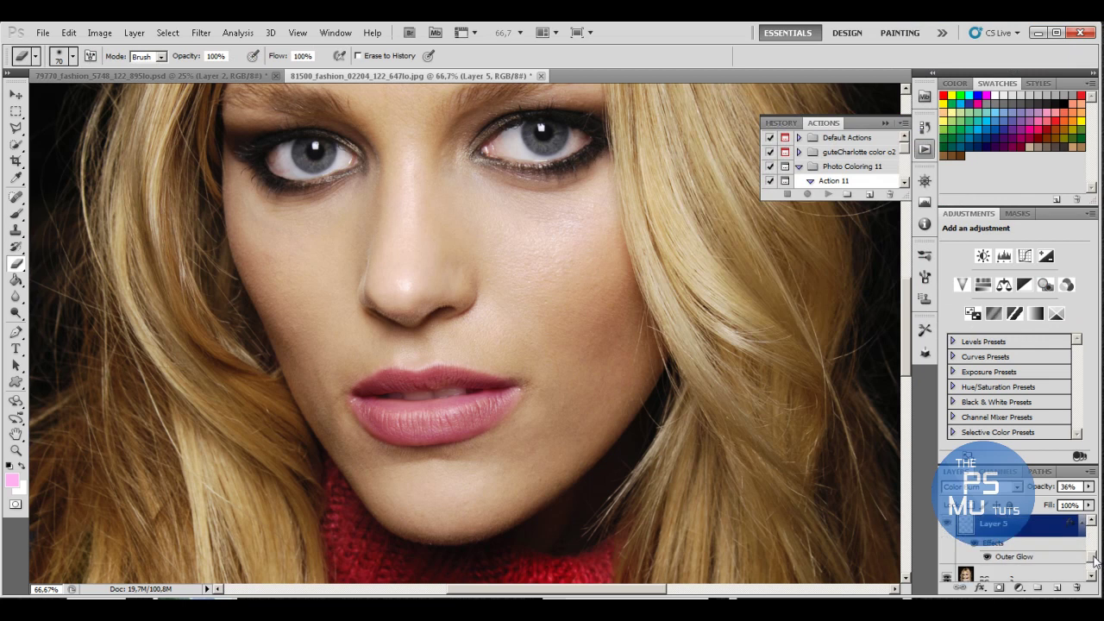
Cut the lips from BG copy 3 onto Layer 6 and apply Plastic Wrap (Highlight 8, Detail 4, Smoothness 11).
left_click_drag(1096, 559, 1093, 571)
left_click(1000, 540)
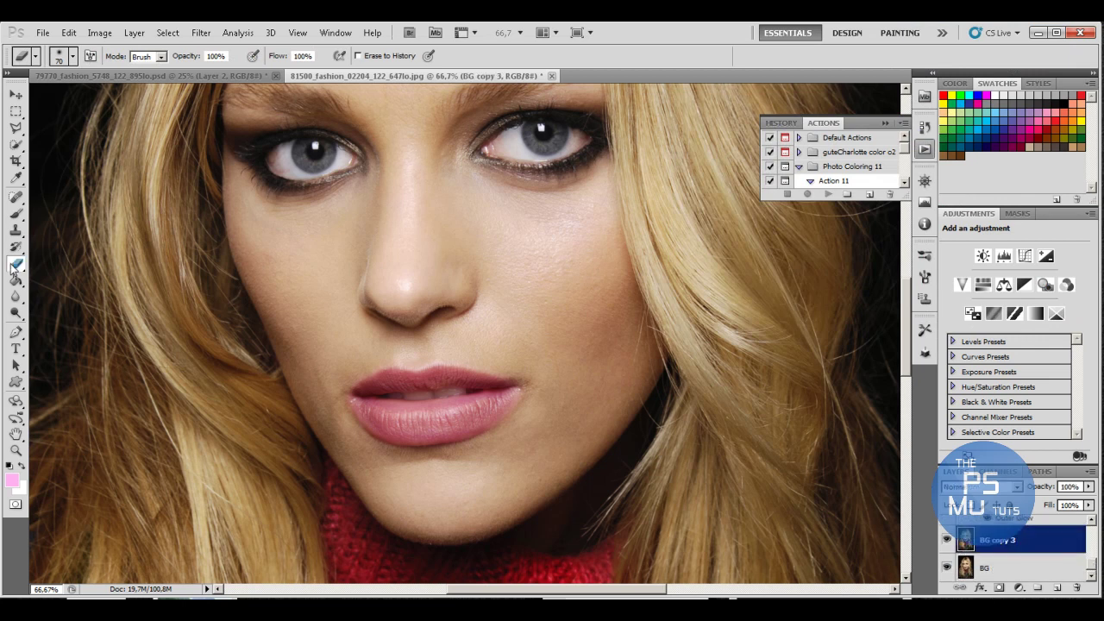
left_click(15, 128)
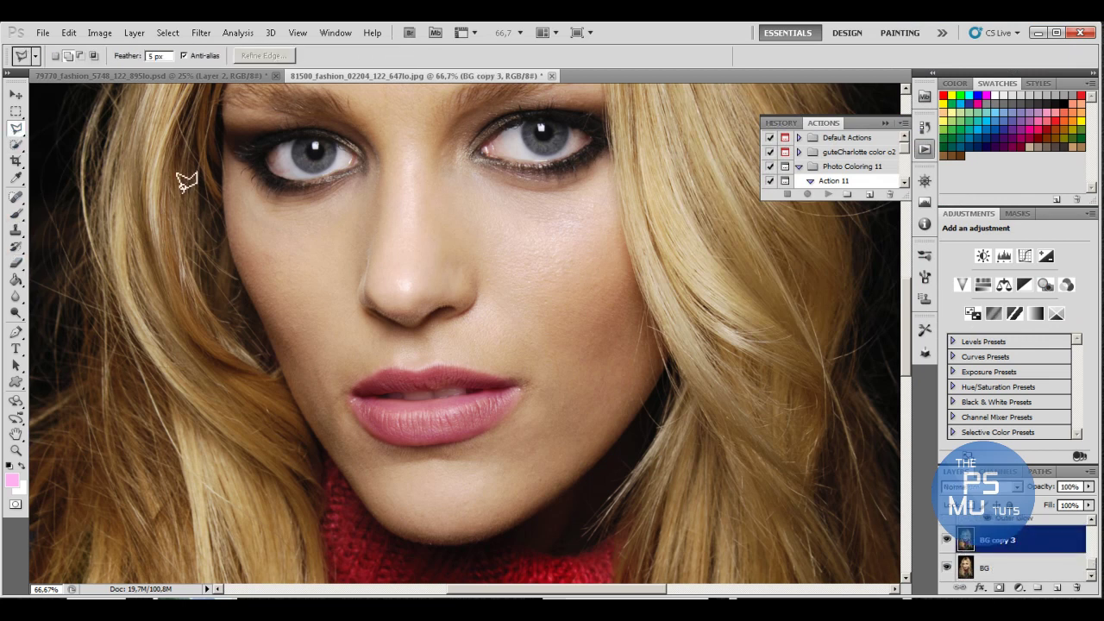
left_click(516, 380)
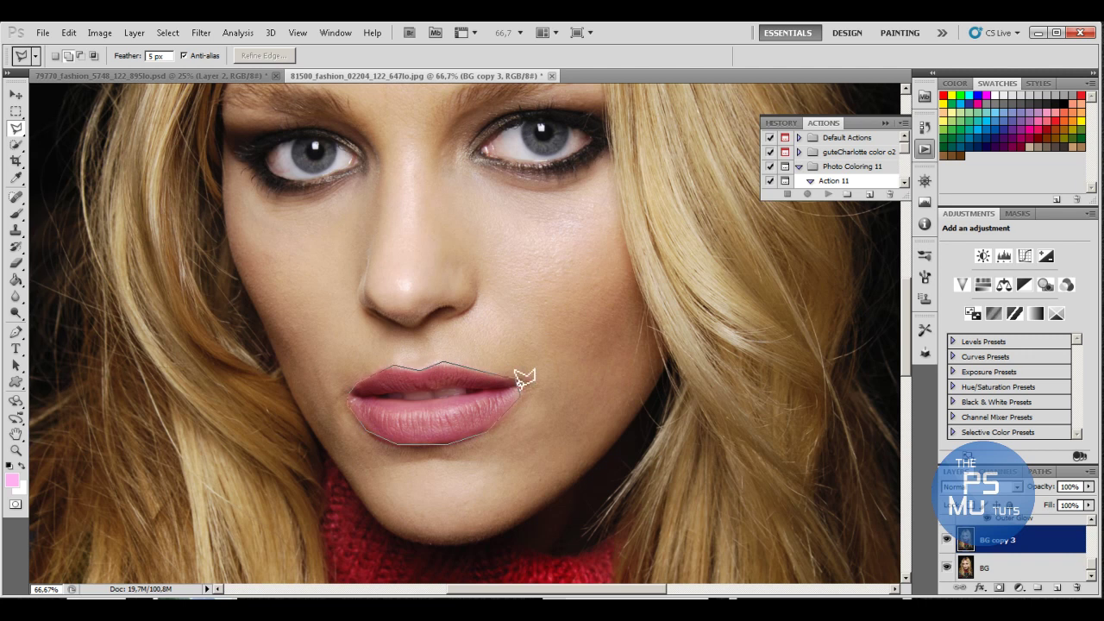
left_click(518, 382)
right_click(441, 422)
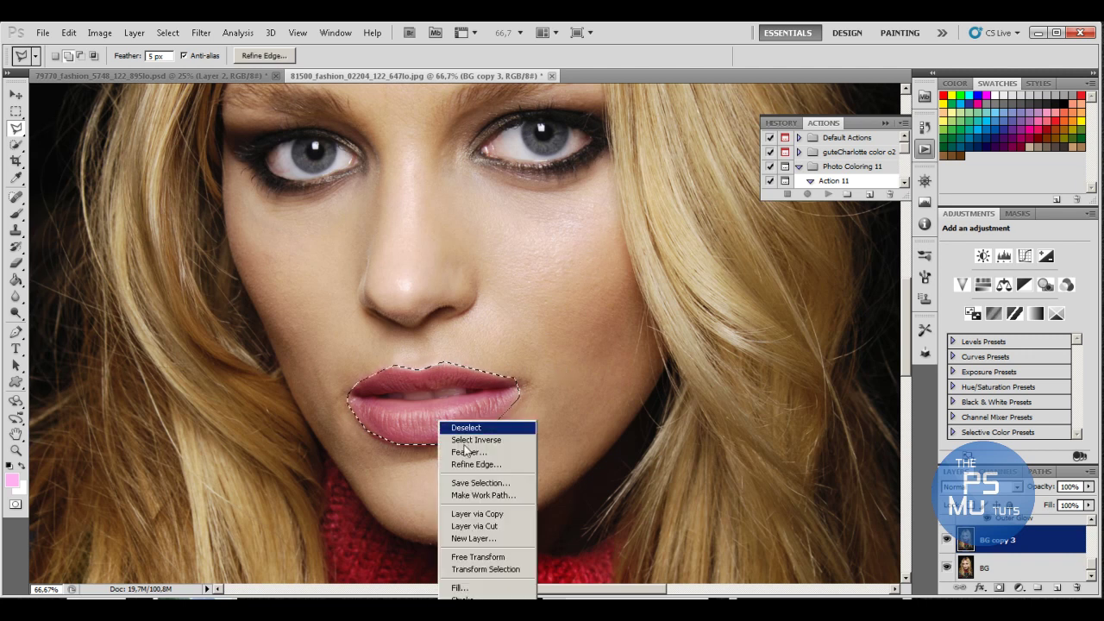
left_click(480, 526)
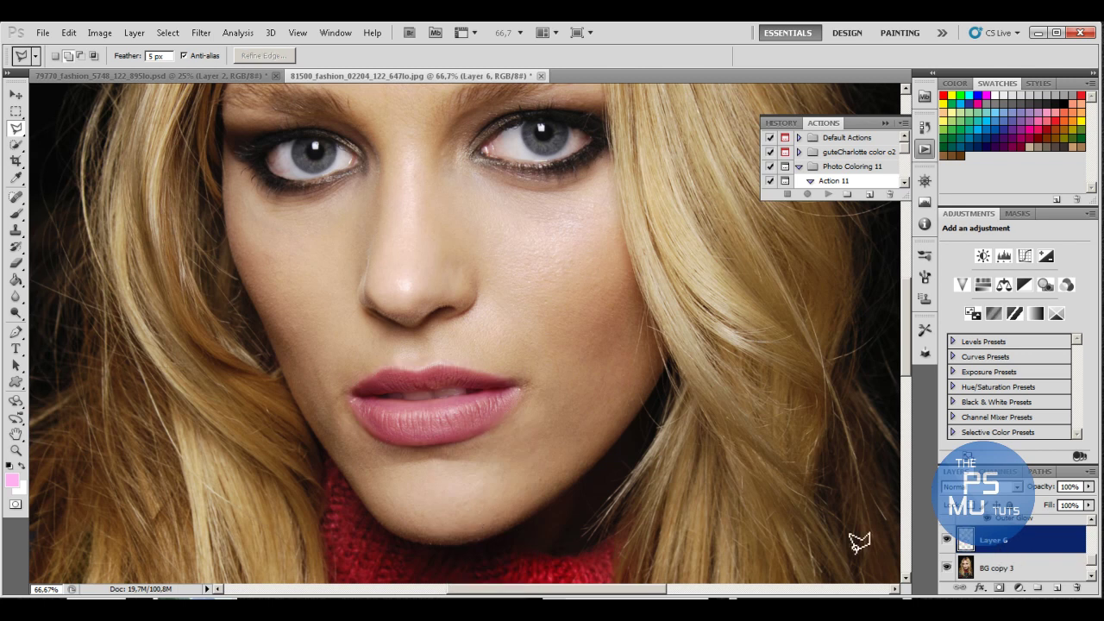
left_click(196, 38)
mouse_move(211, 141)
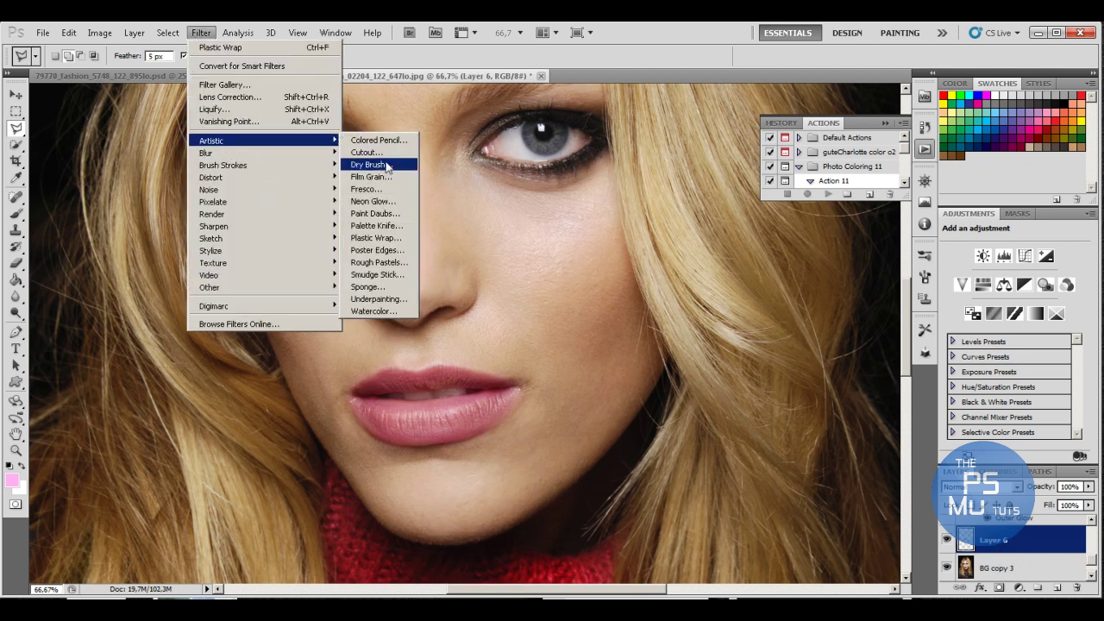
left_click(386, 237)
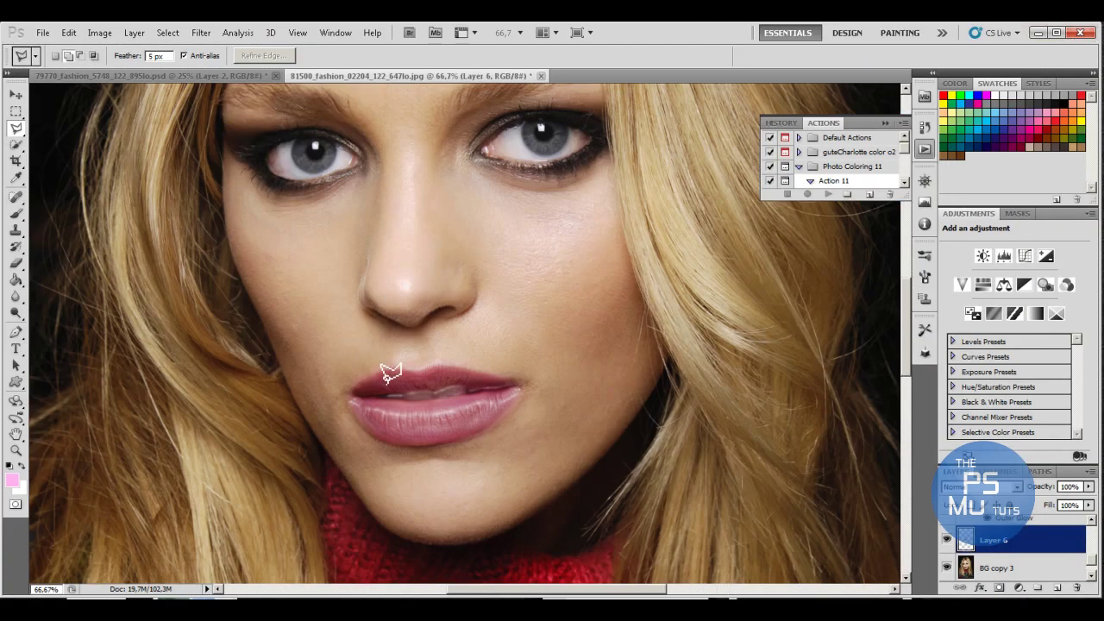
Erase the grey sheen along the lip seam and blend Layer 6 in Darker Color at 46% opacity.
left_click(16, 263)
mouse_move(422, 390)
left_mouse_down()
mouse_move(396, 384)
mouse_move(464, 388)
mouse_move(504, 373)
left_mouse_up()
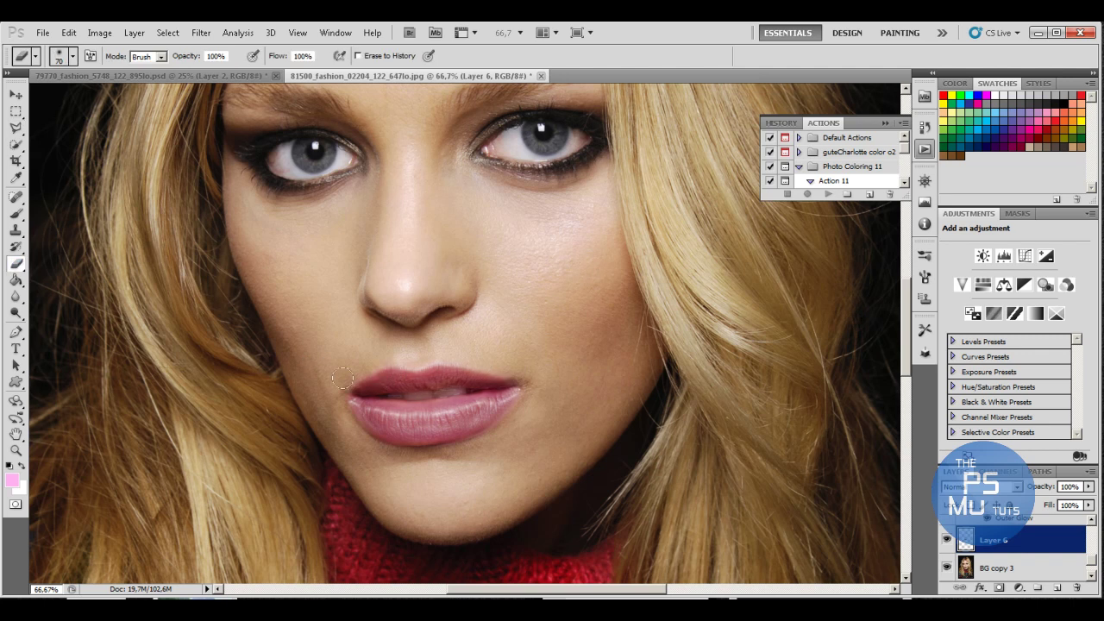
double_click(1028, 532)
left_click(912, 63)
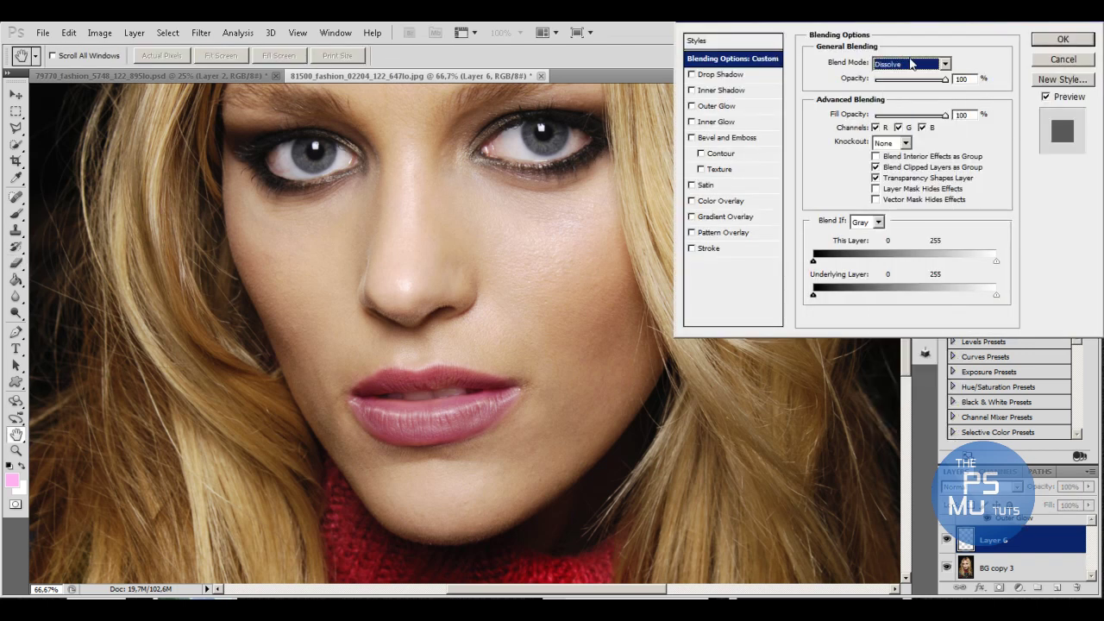
key("Down")
key("Down")
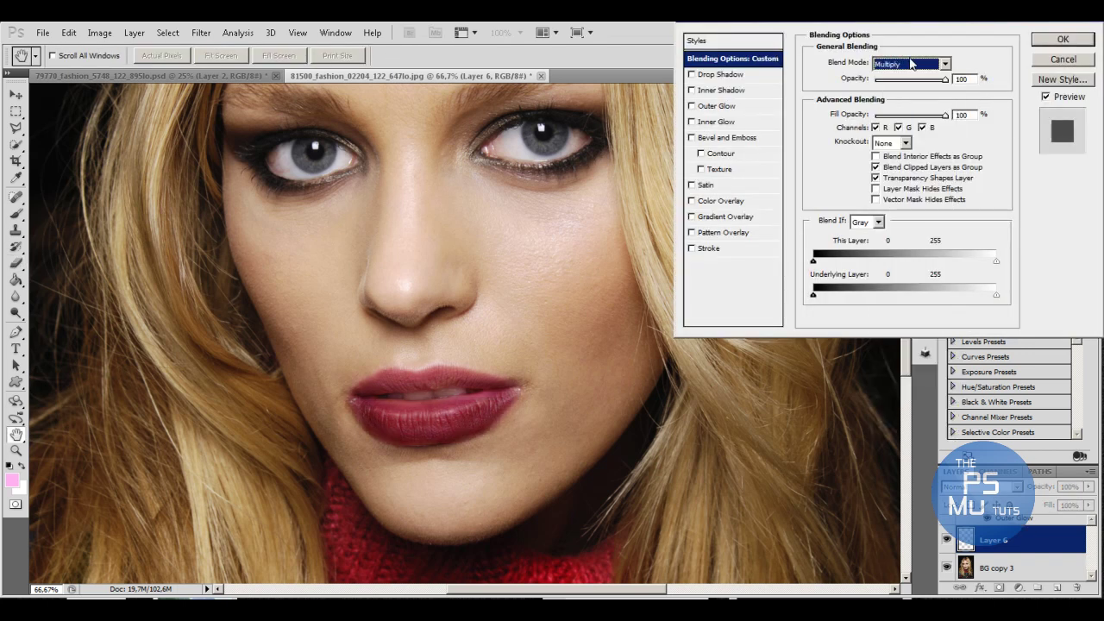
key("Down")
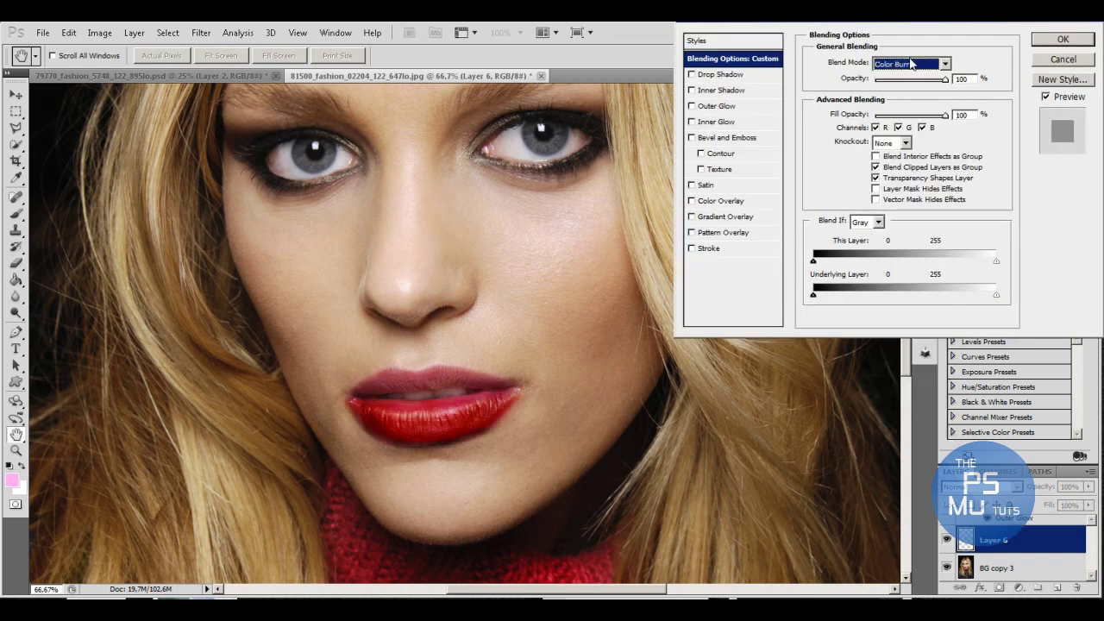
key("Down")
key("Down")
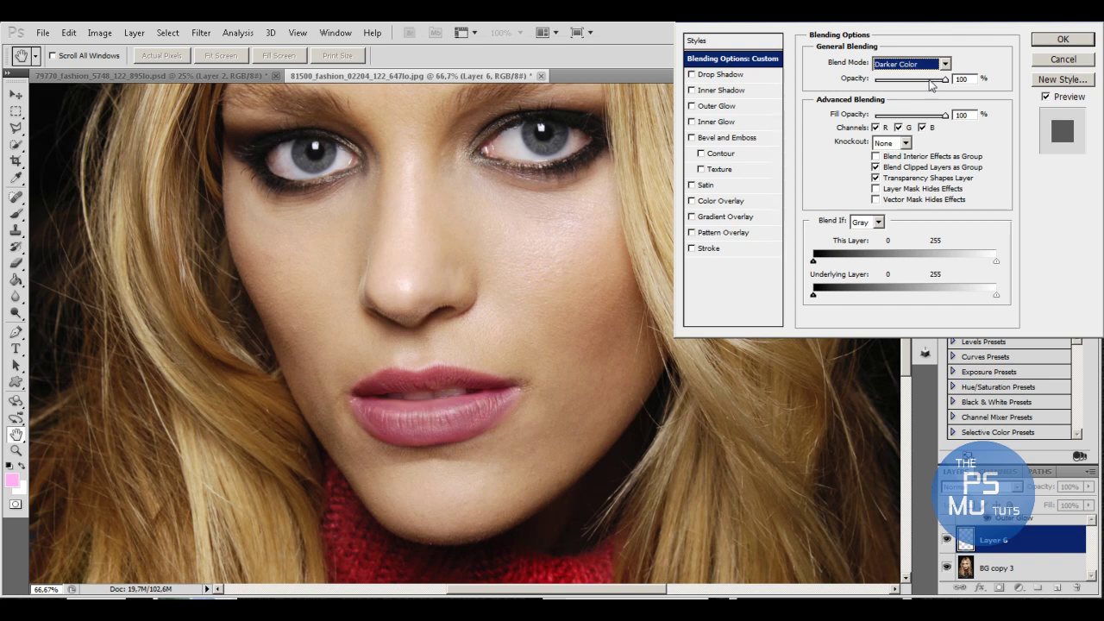
left_click_drag(933, 79, 908, 83)
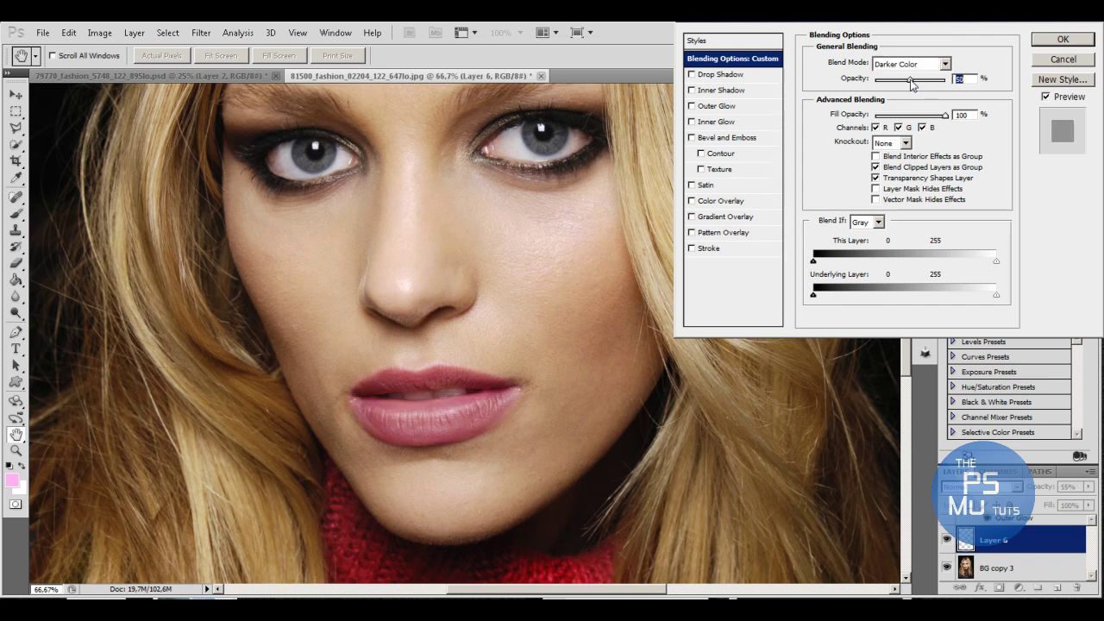
left_click(1062, 40)
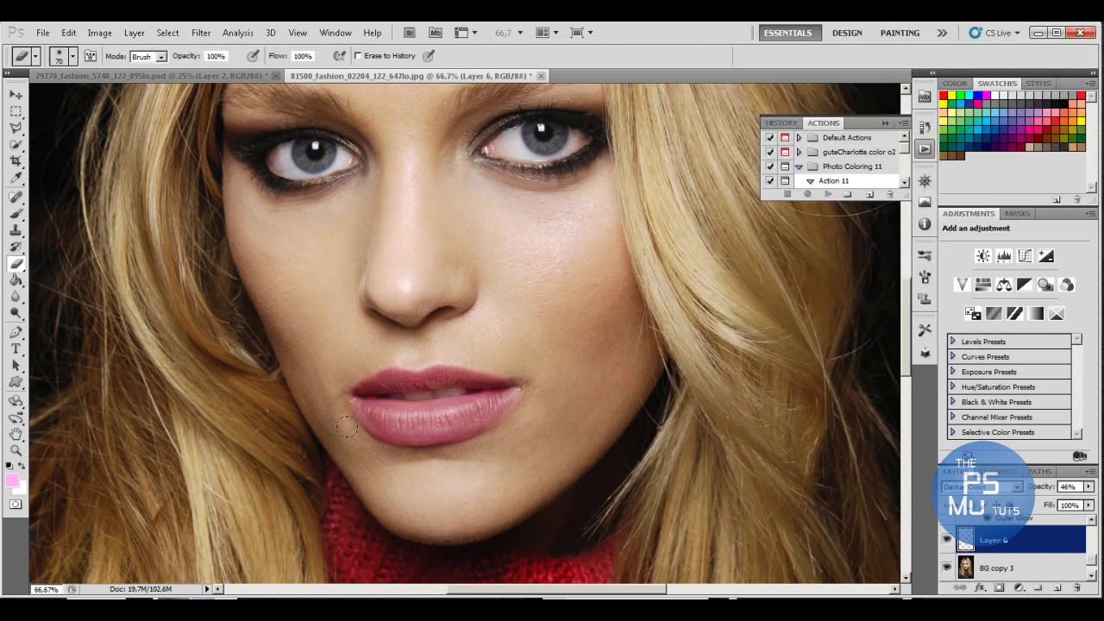
scroll(1046, 549, "up", 2)
Lower Layer 5's pink lip glow opacity from 36% to 25%, zoomed out to the whole portrait.
left_click(1046, 548)
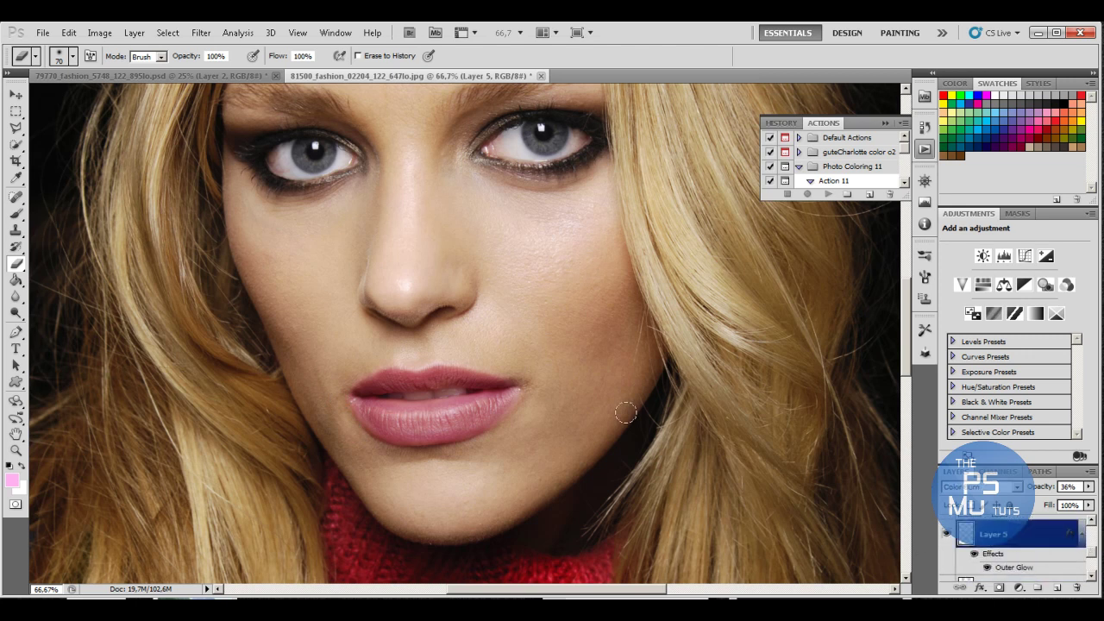
key("ctrl+minus")
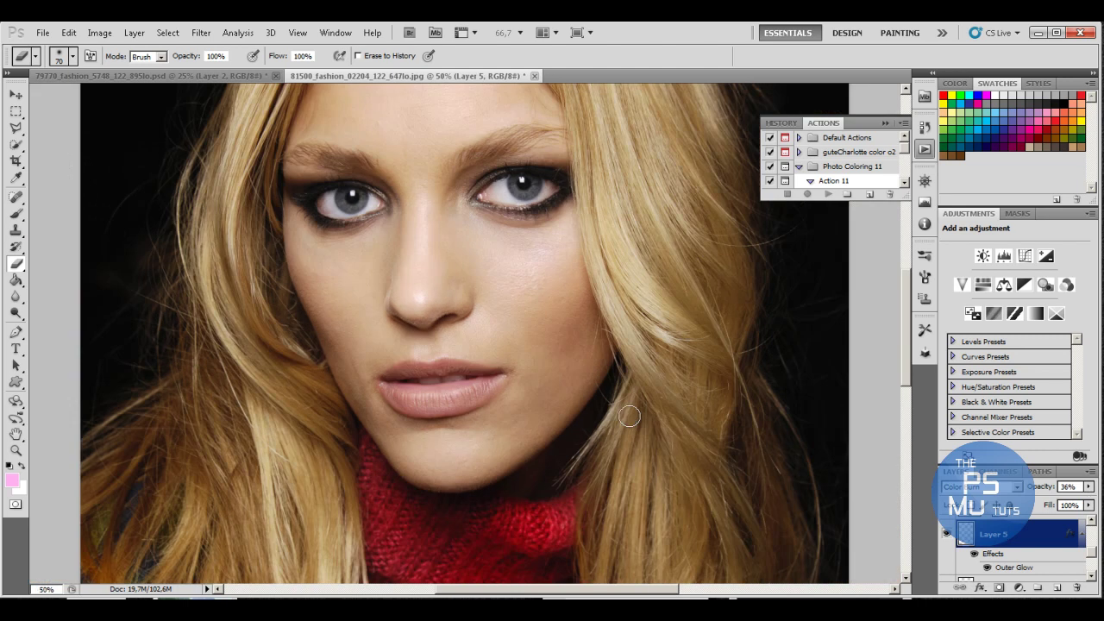
key("ctrl+minus")
key("ctrl+minus")
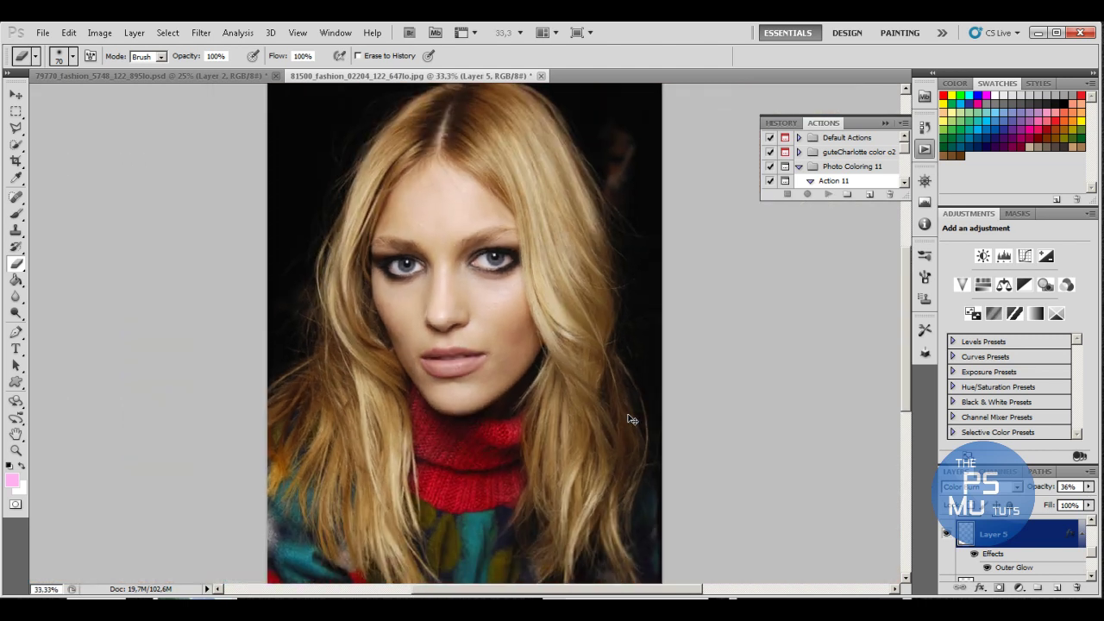
key("ctrl+minus")
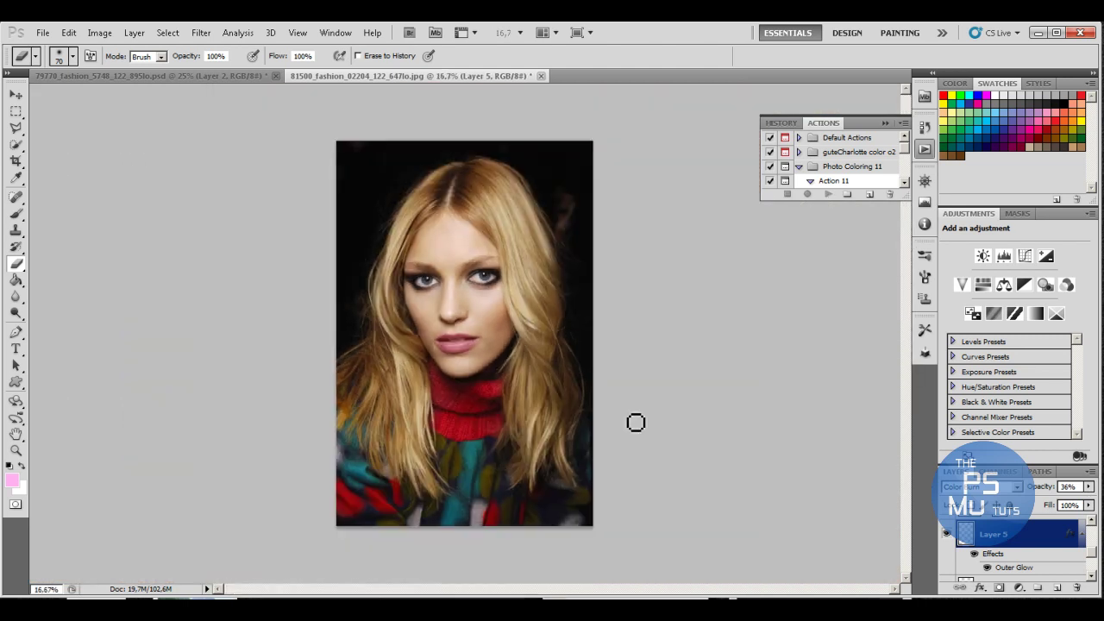
left_click(1087, 487)
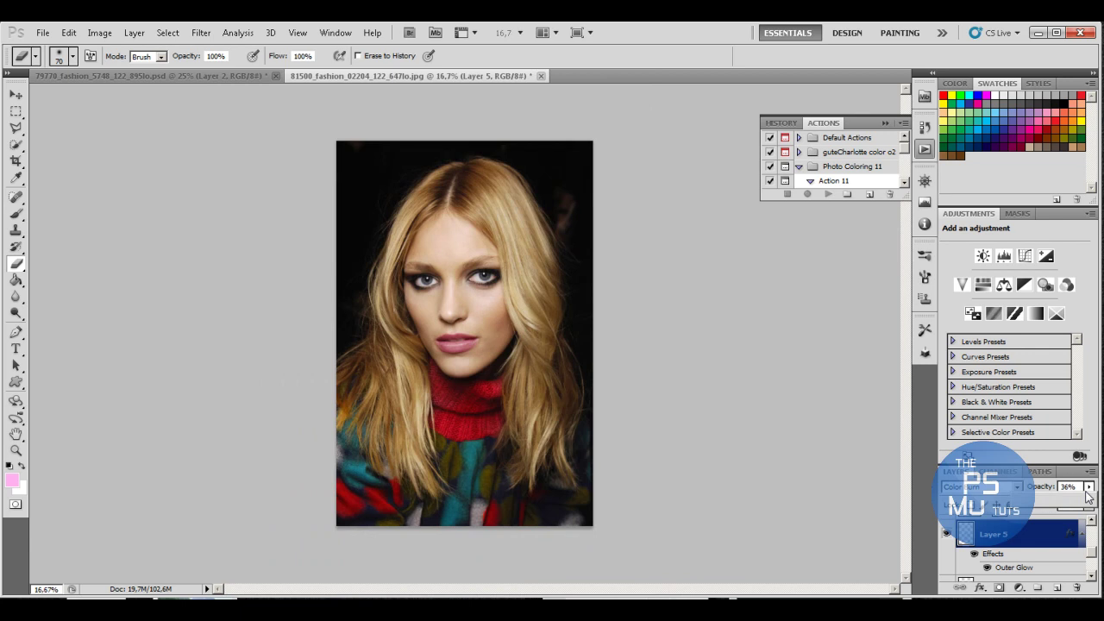
left_click_drag(1086, 503, 1038, 507)
left_click(1010, 540)
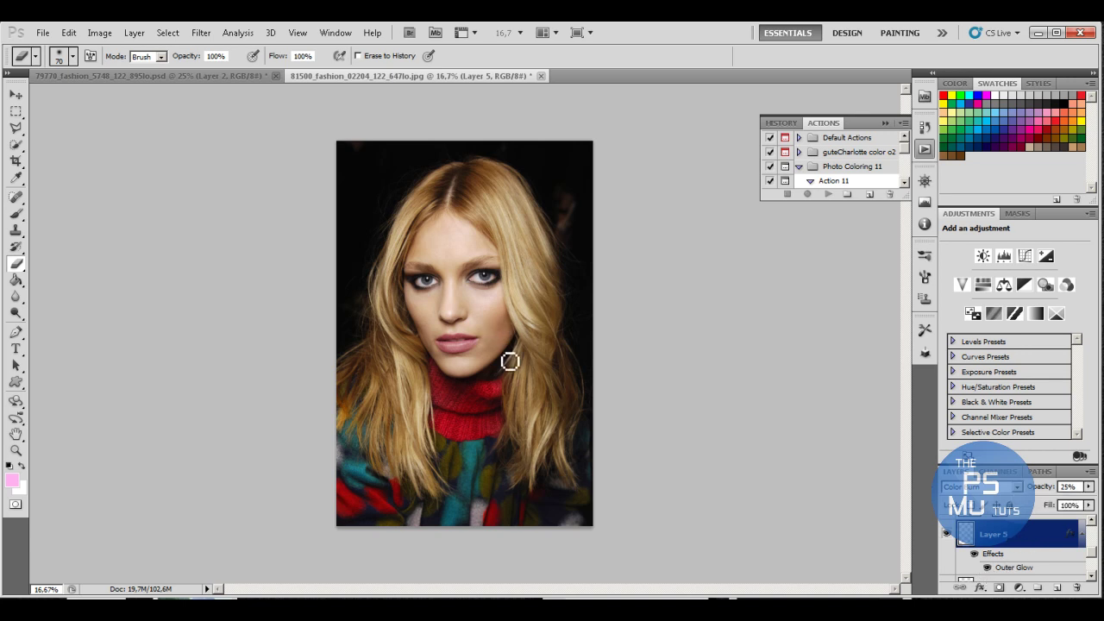
Switch to the brunette portrait and toggle Group 1 off and back on for a before-and-after view.
left_click(196, 77)
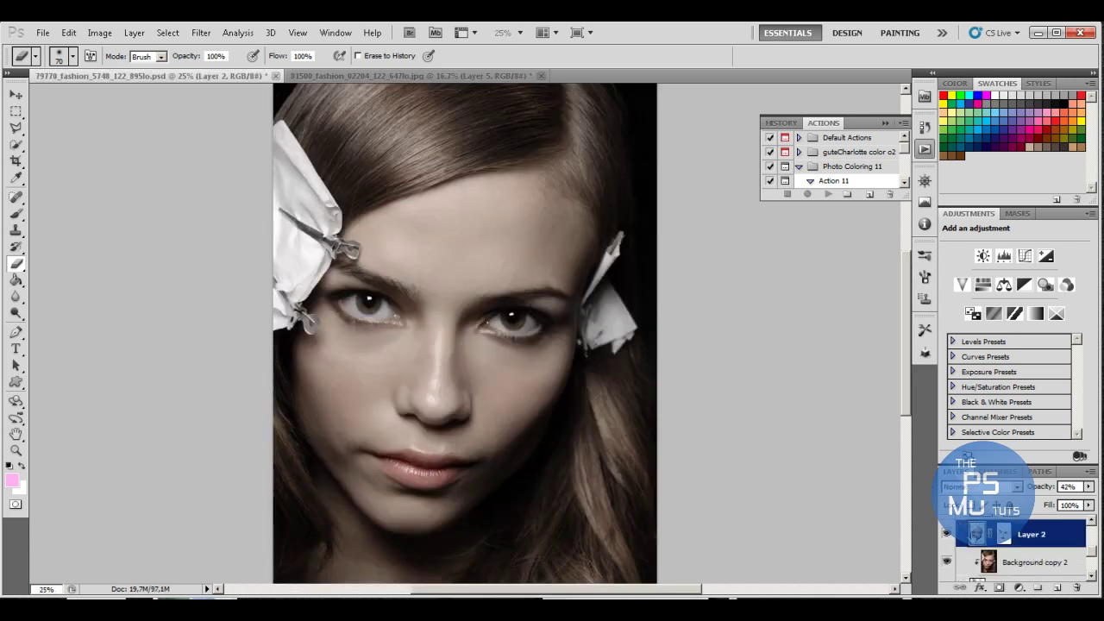
scroll(991, 542, "up", 3)
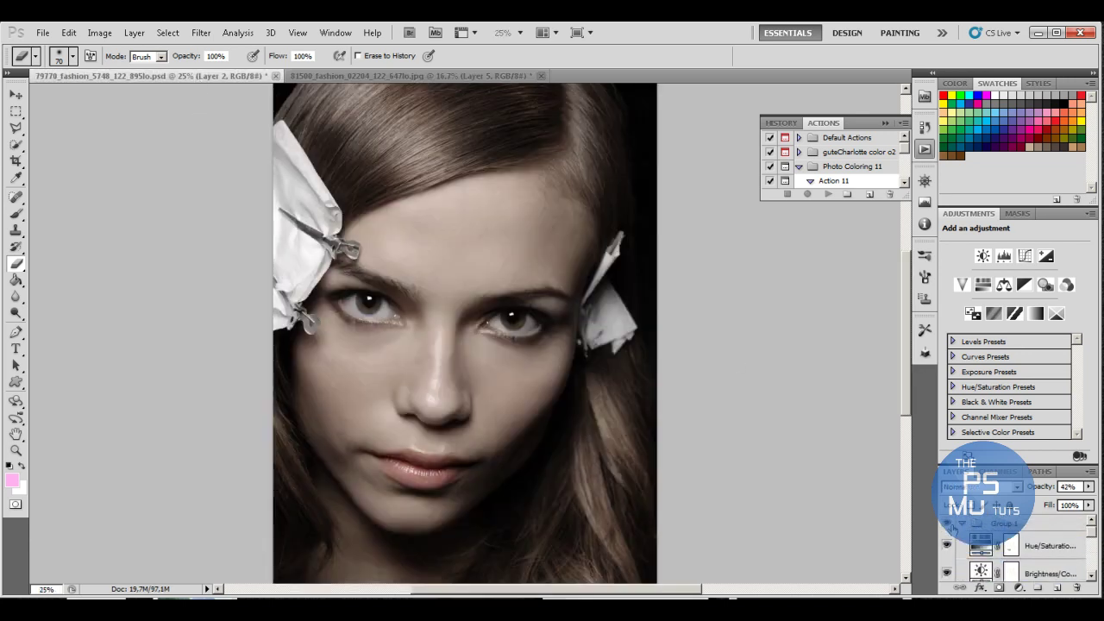
left_click(948, 524)
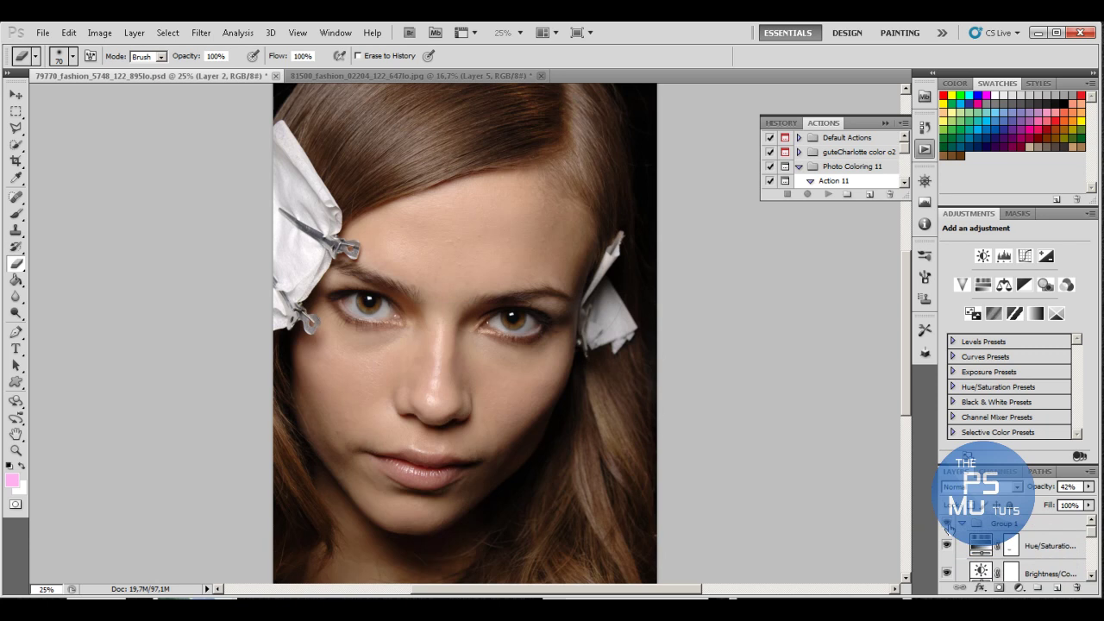
left_click(947, 524)
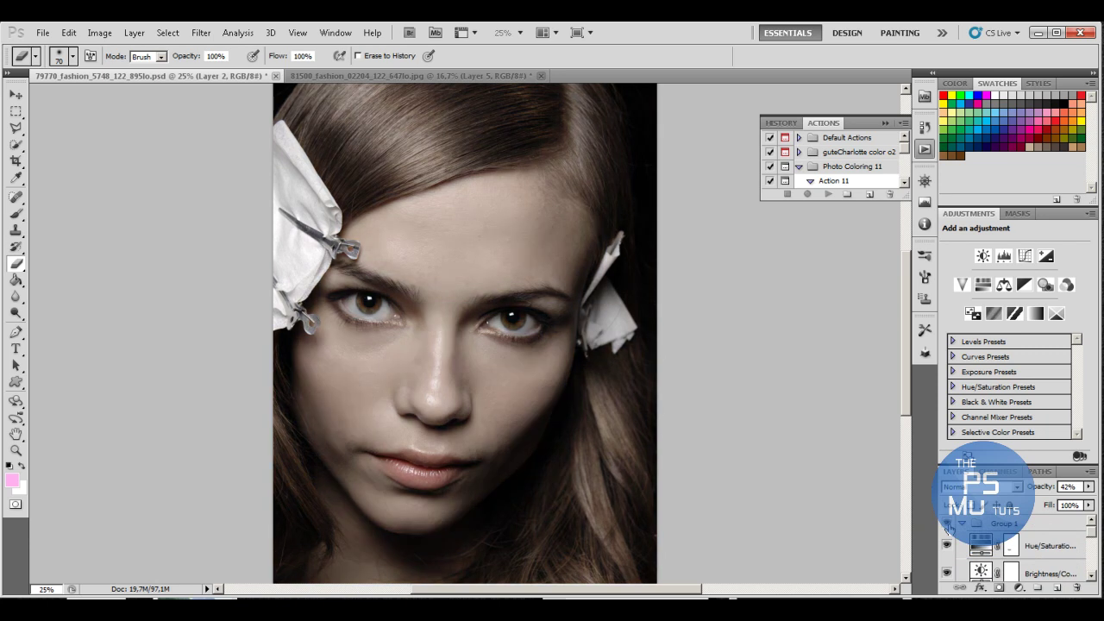